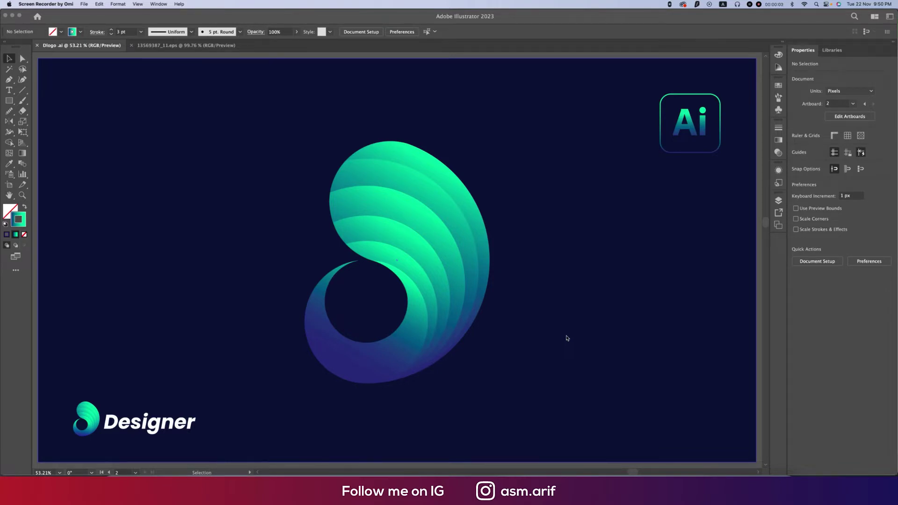
# Create a new 2000 x 2000 px print document named dlogo in RGB color at 300 ppi.
pyautogui.click(763, 352)
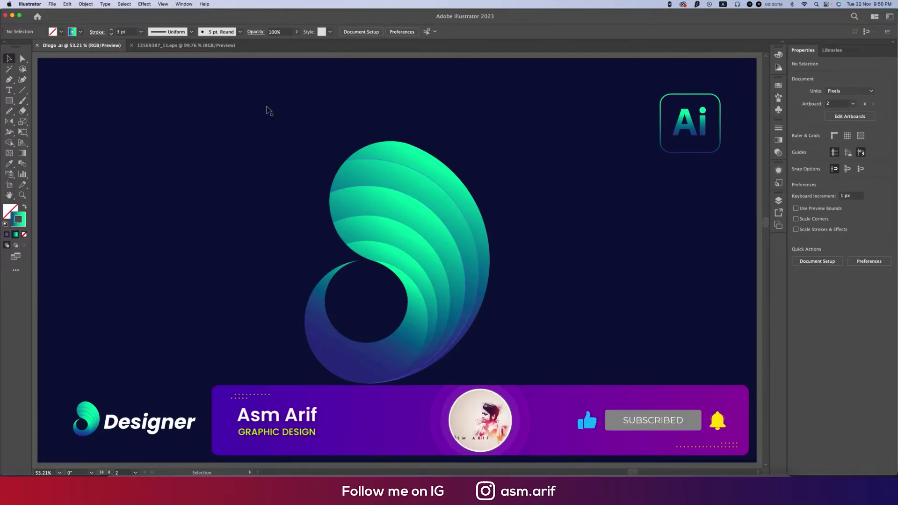
pyautogui.click(52, 4)
pyautogui.click(54, 14)
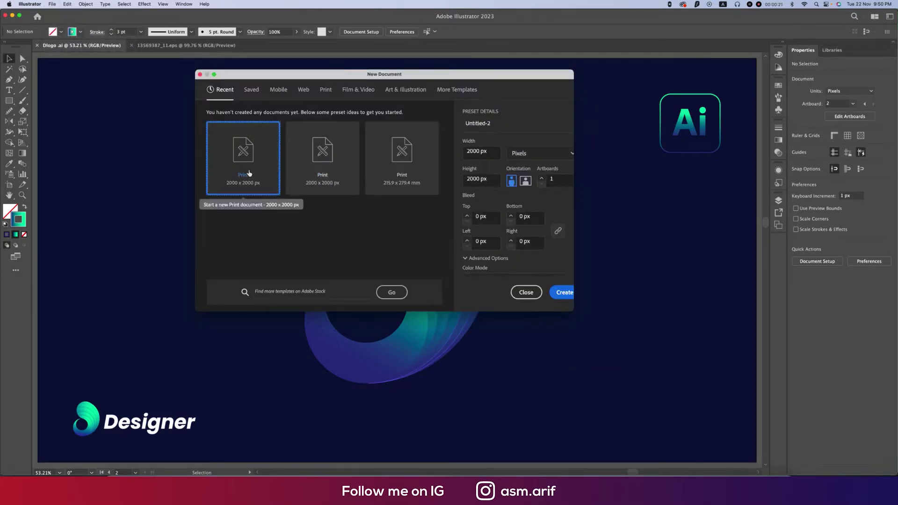
pyautogui.moveTo(496, 125); pyautogui.dragTo(442, 121)
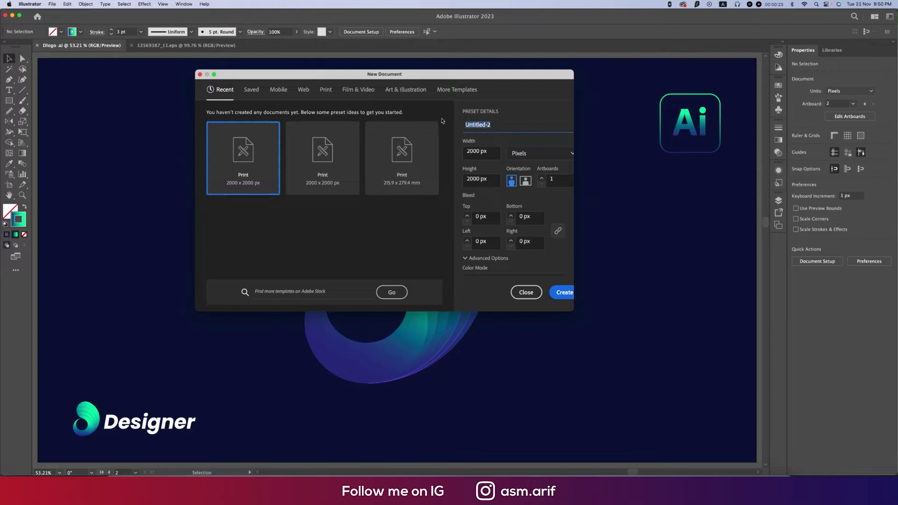
pyautogui.write('dlogo')
pyautogui.scroll(-4, 562, 263)
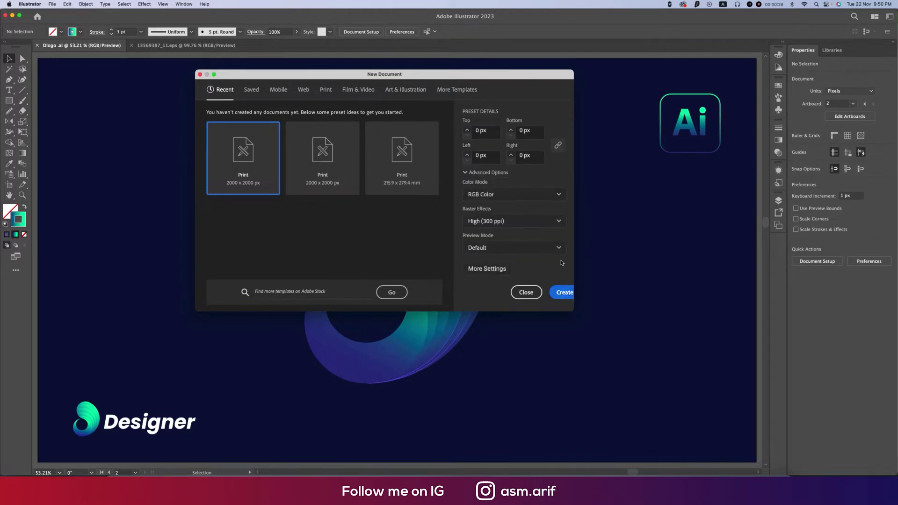
pyautogui.click(524, 194)
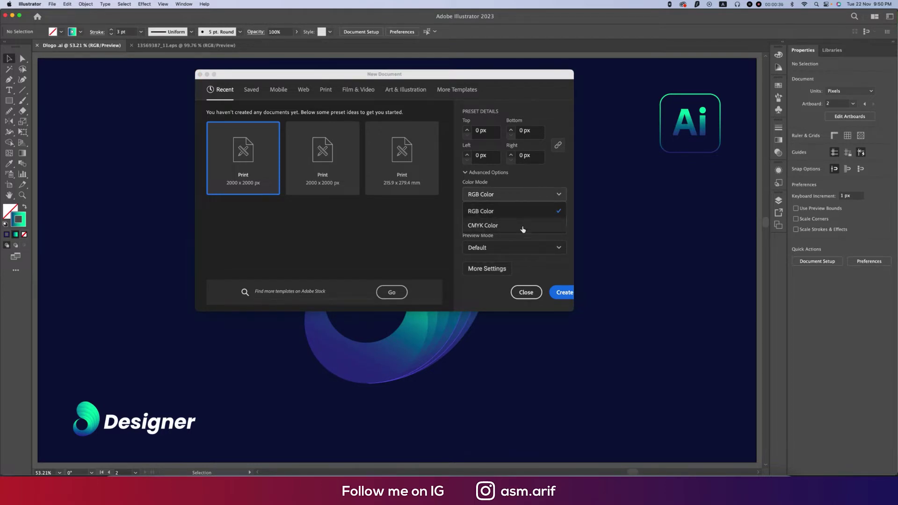
pyautogui.click(540, 181)
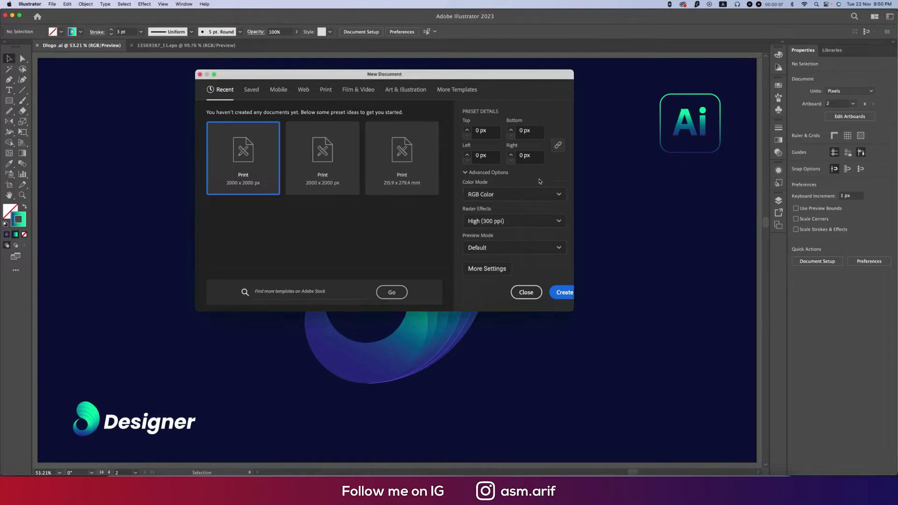
pyautogui.click(564, 292)
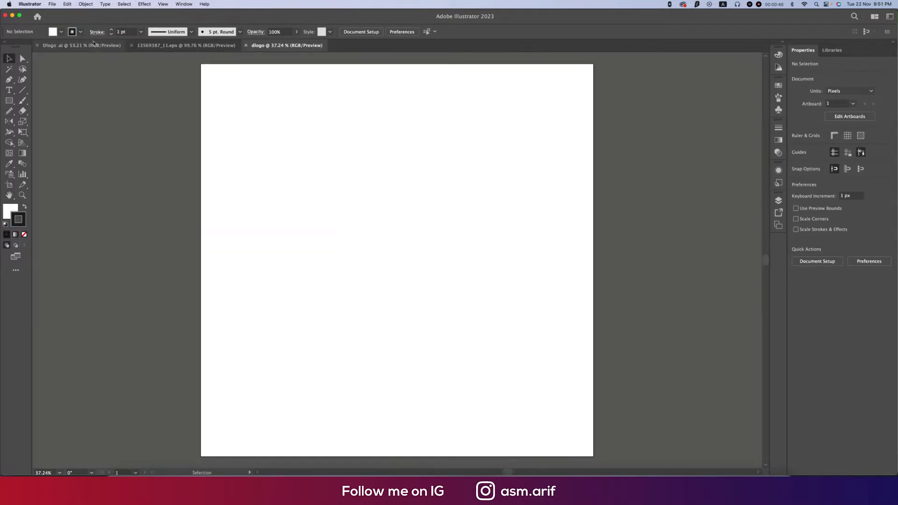
# Copy the gradient rounded square from Dlogo.ai into the dlogo document, placing it left of the artboard with a duplicate directly below.
pyautogui.click(198, 44)
pyautogui.press('alt+super+grave')
pyautogui.scroll(-2, 416, 299)
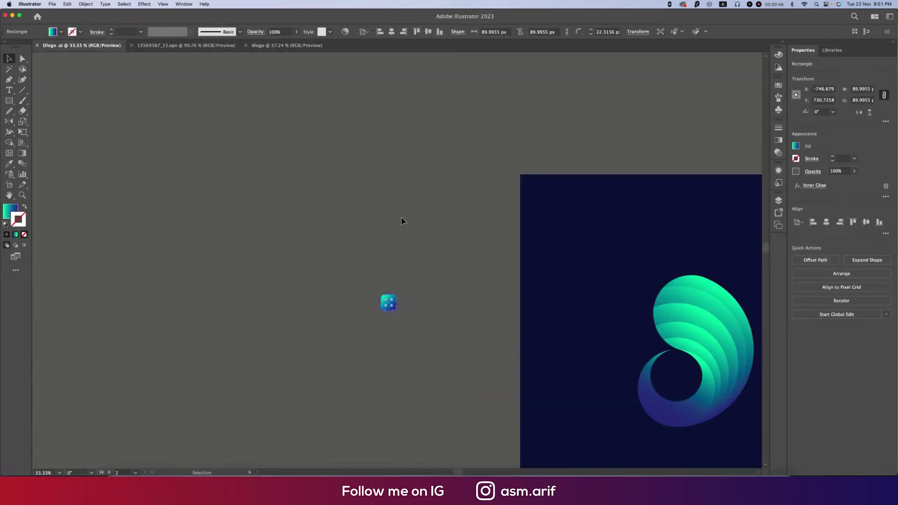
pyautogui.click(285, 46)
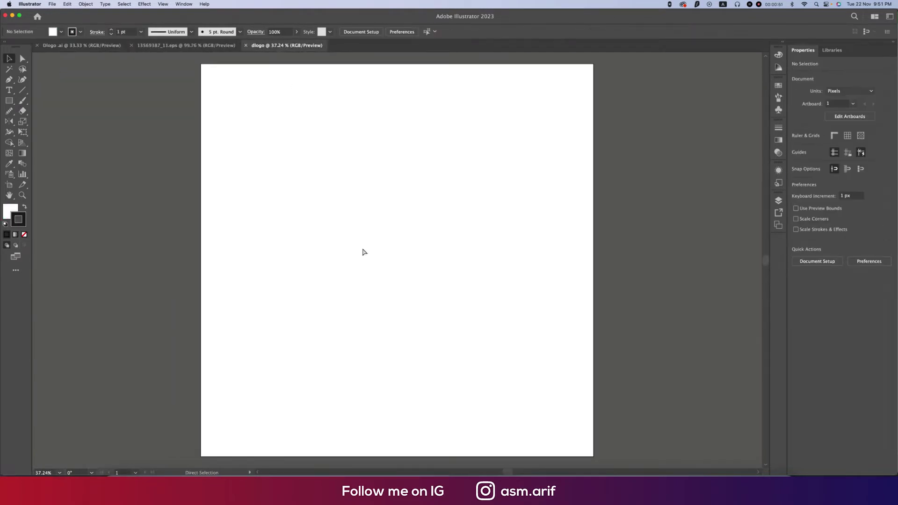
pyautogui.press('super+v')
pyautogui.moveTo(408, 270); pyautogui.dragTo(116, 295)
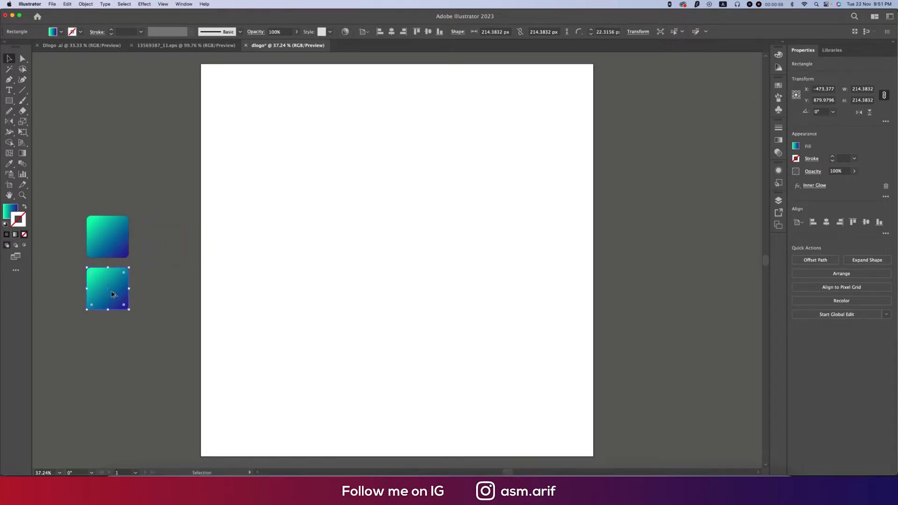
# In Dlogo.ai, fill the lower swatch square with the artboard's navy, then paste a copy above the gradient squares in dlogo.
pyautogui.click(101, 45)
pyautogui.press('i')
pyautogui.click(540, 284)
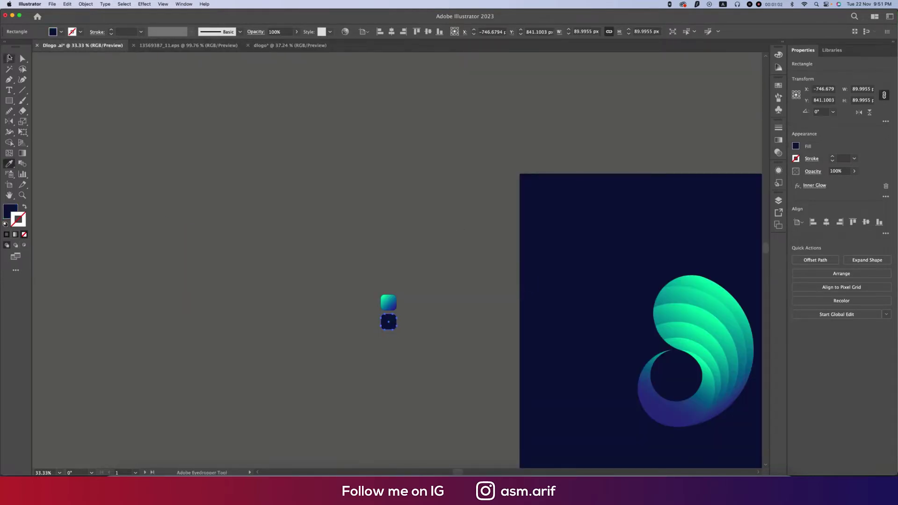
pyautogui.click(9, 57)
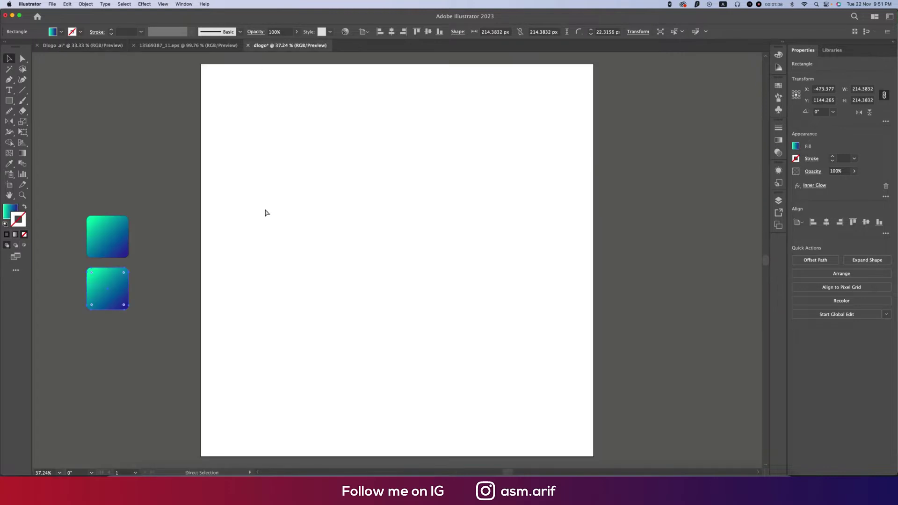
pyautogui.press('cmd+v')
pyautogui.moveTo(397, 270); pyautogui.dragTo(130, 190)
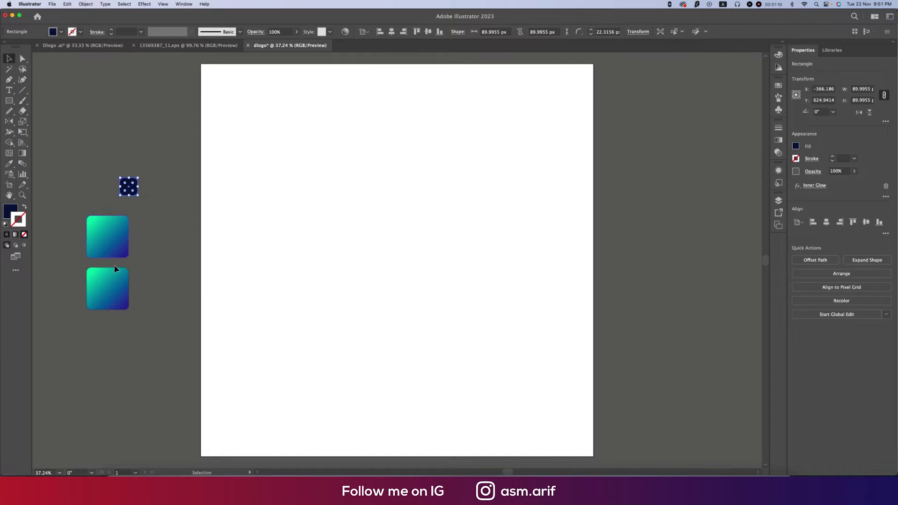
# Sample the small square's navy onto the lower gradient square and delete the small square.
pyautogui.click(117, 276)
pyautogui.press('o')
pyautogui.press('i')
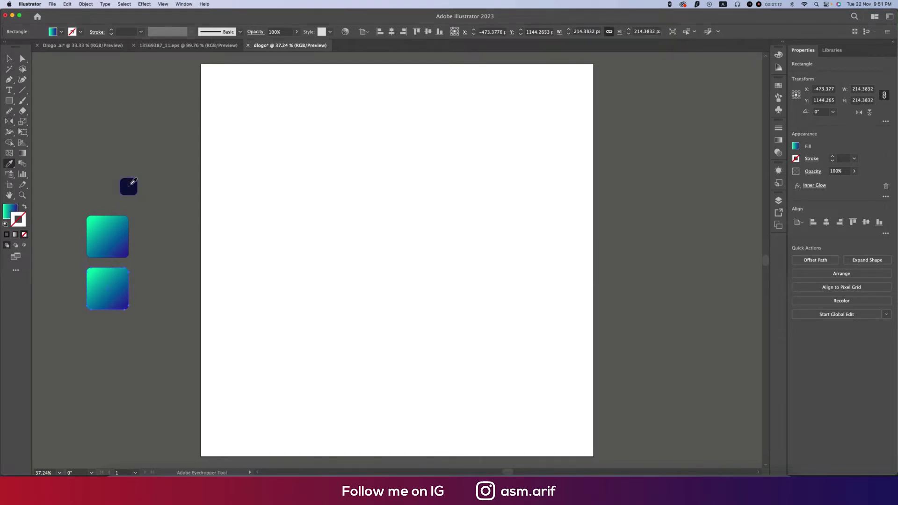
pyautogui.click(128, 185)
pyautogui.click(9, 59)
pyautogui.moveTo(124, 154); pyautogui.dragTo(149, 199)
pyautogui.press('Delete')
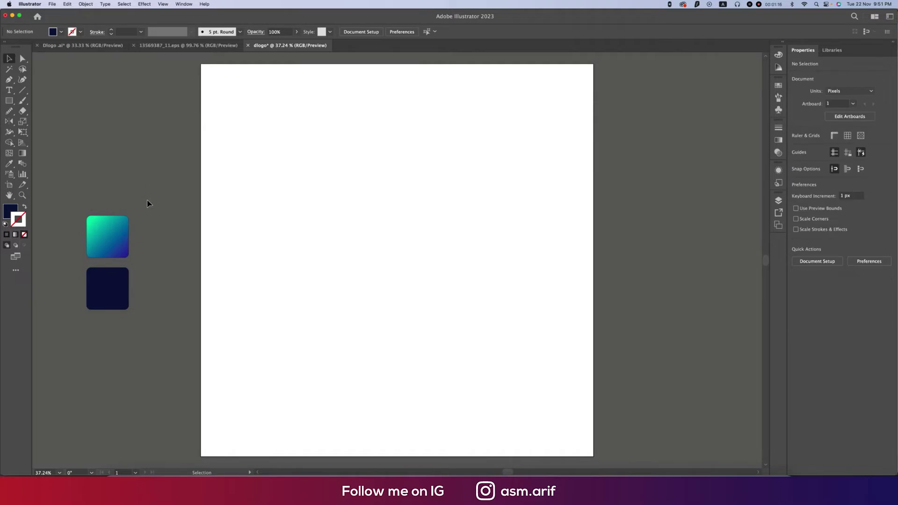
# Draw a 2000 x 2000 px rectangle filled with the navy of the lower swatch square.
pyautogui.click(114, 299)
pyautogui.click(16, 209)
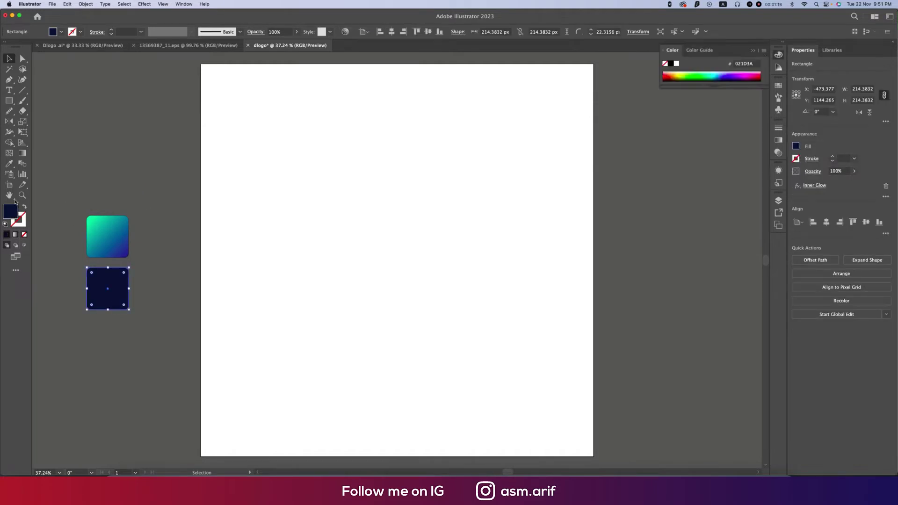
pyautogui.moveTo(8, 100); pyautogui.dragTo(35, 101)
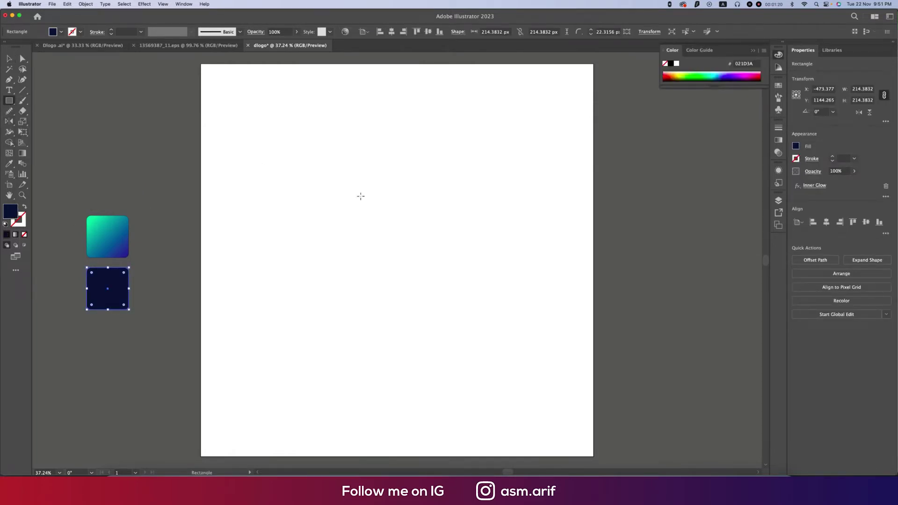
pyautogui.click(361, 199)
pyautogui.write('2000')
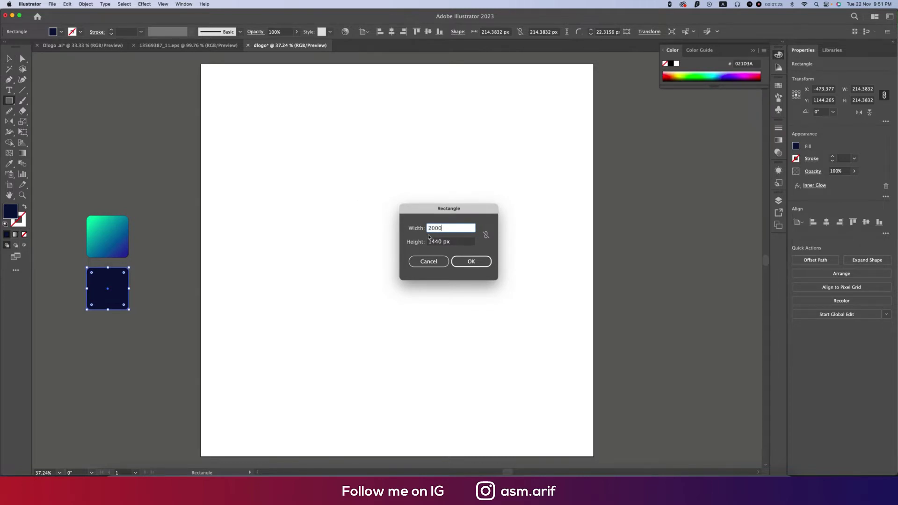
pyautogui.press('Tab')
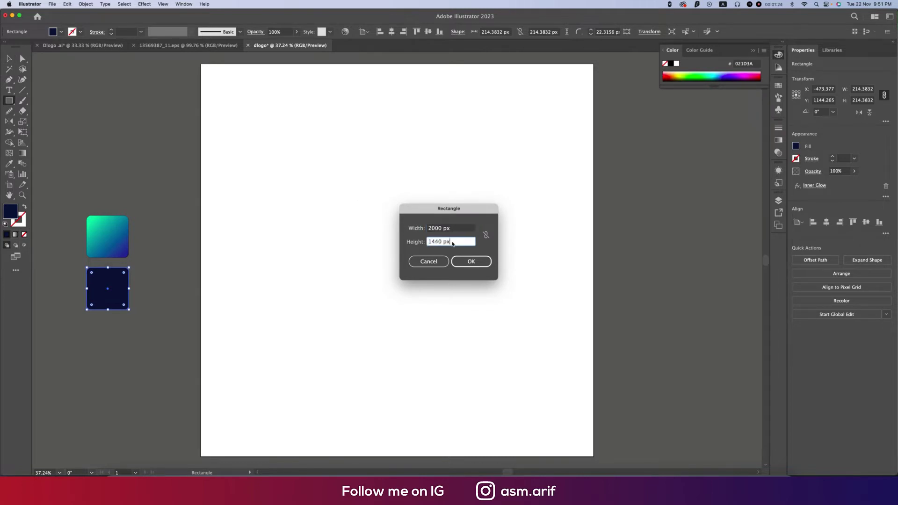
pyautogui.write('2000')
pyautogui.click(470, 261)
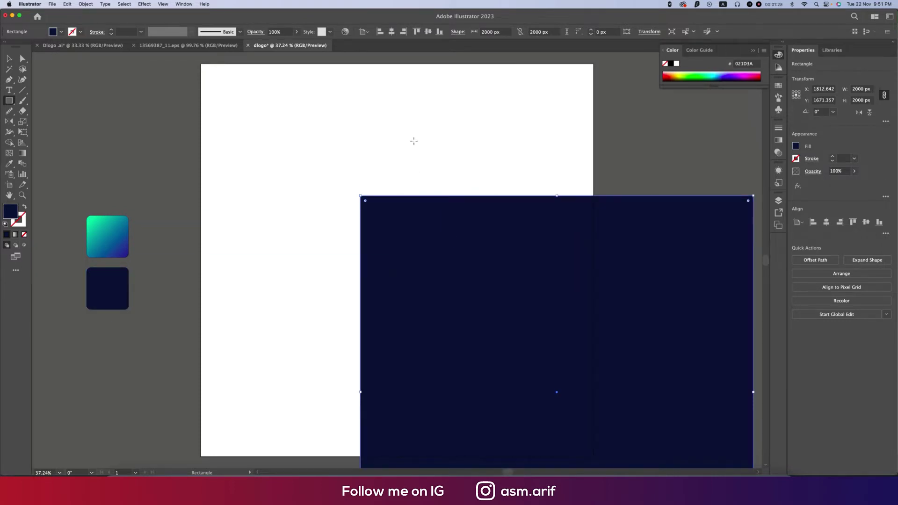
# Center the navy rectangle horizontally and vertically on the artboard as the background and deselect it.
pyautogui.click(391, 31)
pyautogui.click(428, 31)
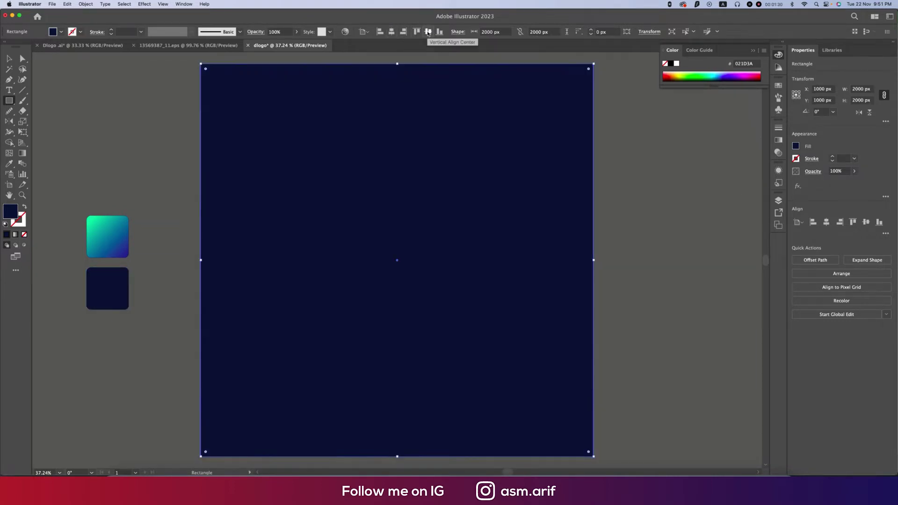
pyautogui.press('v')
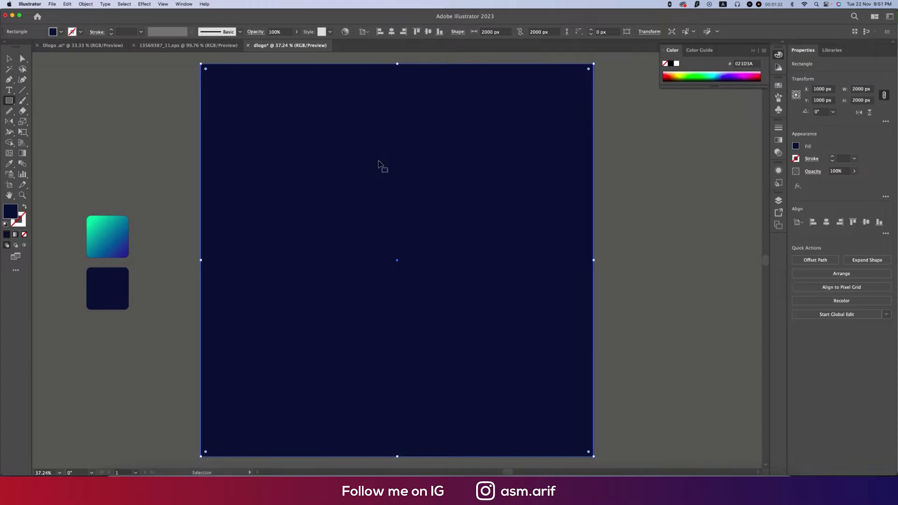
pyautogui.press('super+shift+a')
pyautogui.click(9, 58)
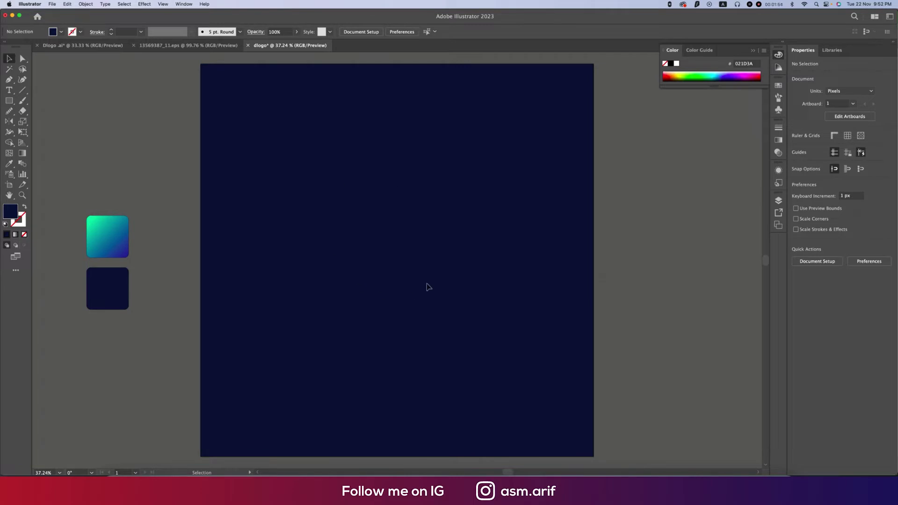
# Draw a circle about 368 px in diameter from the artboard's center, with no fill and a white outline.
pyautogui.moveTo(9, 101); pyautogui.dragTo(47, 121)
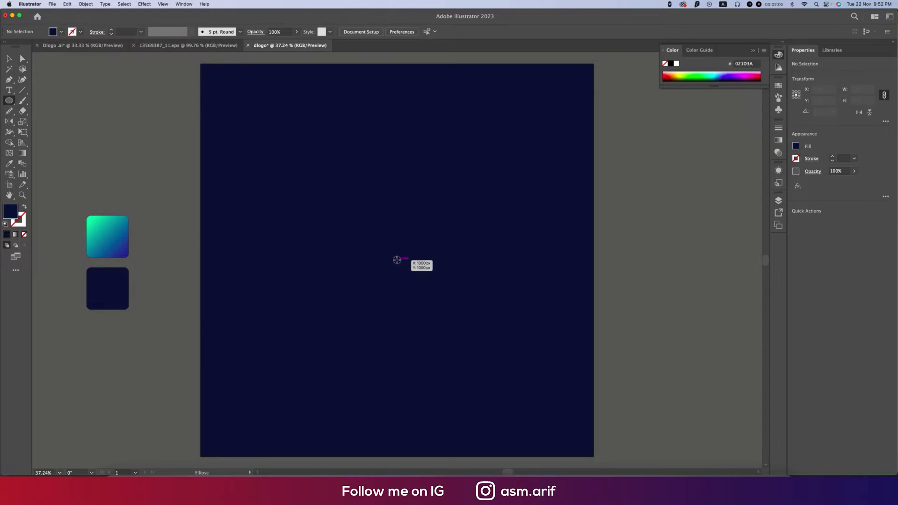
pyautogui.moveTo(397, 260); pyautogui.dragTo(434, 297)
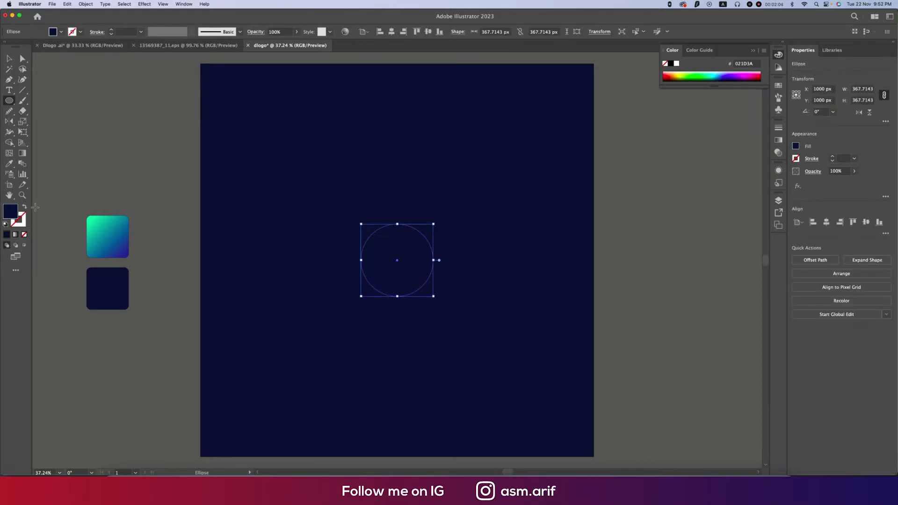
pyautogui.hotkey('shift', 'x')
pyautogui.click(80, 32)
pyautogui.click(18, 47)
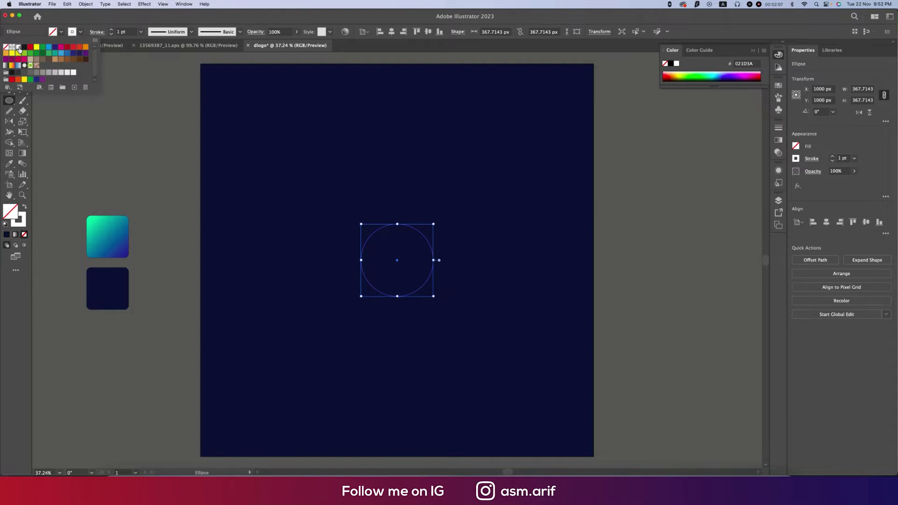
# Align the circle to the artboard's horizontal and vertical center and deselect it.
pyautogui.click(392, 34)
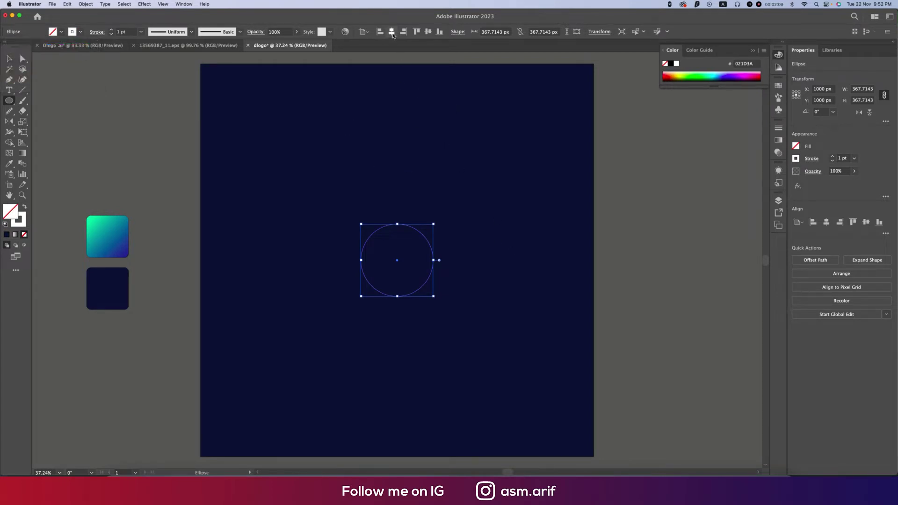
pyautogui.click(425, 36)
pyautogui.click(124, 31)
pyautogui.click(10, 59)
pyautogui.click(633, 327)
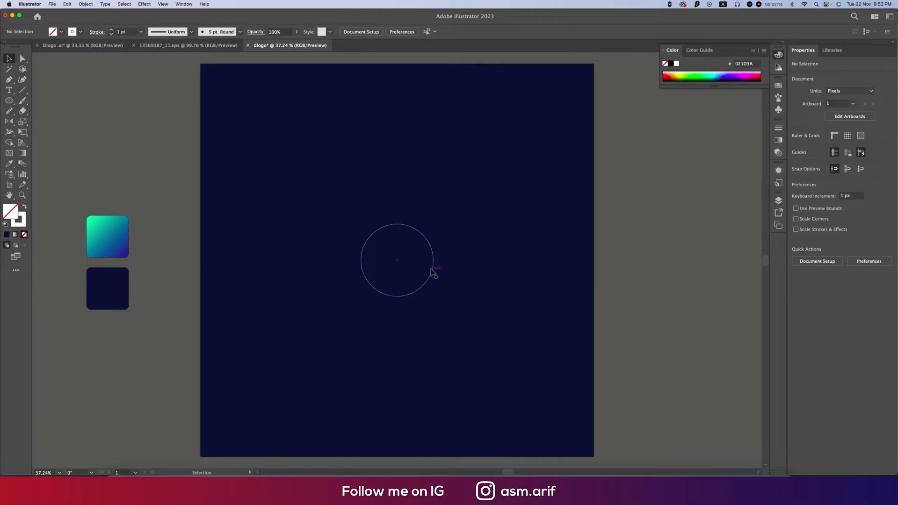
# Add an enlarged copy of the circle, about 523 px in diameter, touching the original at its bottom point.
pyautogui.click(432, 270)
pyautogui.press('a')
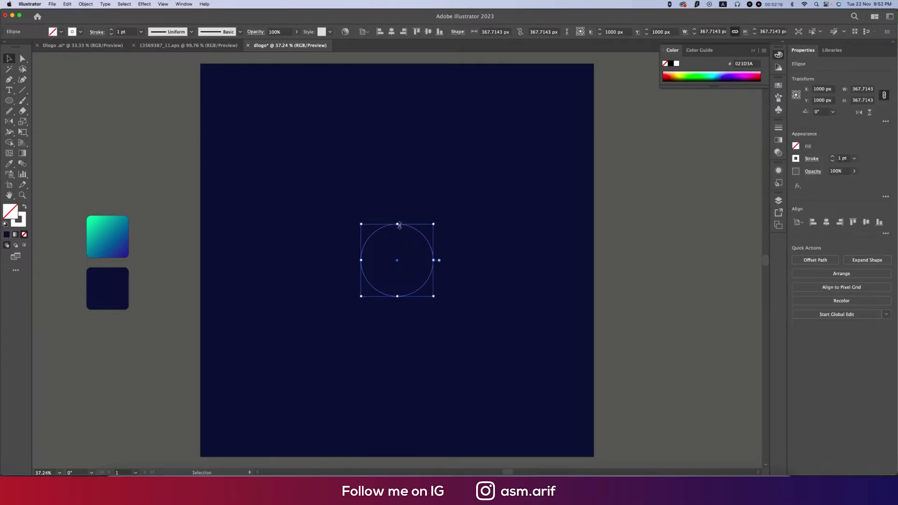
pyautogui.click(397, 224)
pyautogui.moveTo(433, 260); pyautogui.dragTo(449, 262)
pyautogui.moveTo(407, 314); pyautogui.dragTo(408, 300)
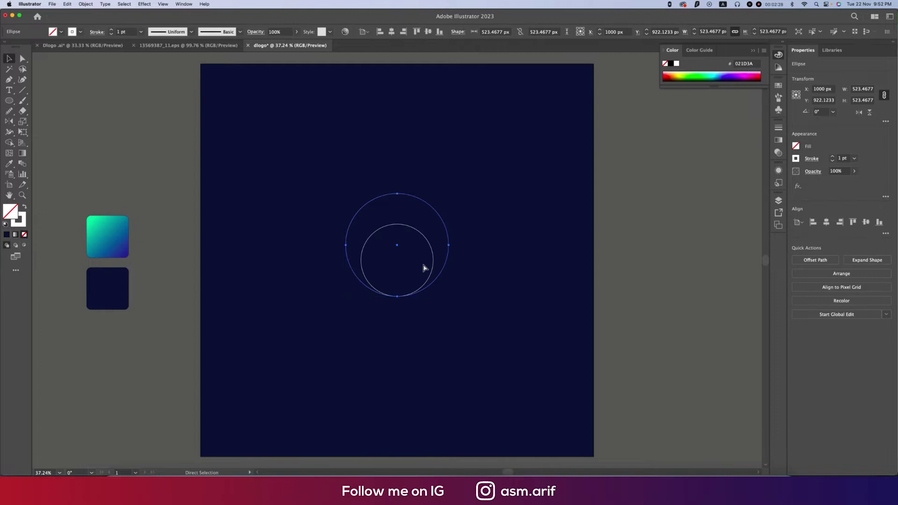
# Add four more progressively larger copies of the circle, all meeting at the same bottom point.
pyautogui.moveTo(397, 194); pyautogui.dragTo(401, 87)
pyautogui.press('a')
pyautogui.press('super+c')
pyautogui.press('super+f')
pyautogui.press('v')
pyautogui.hotkey('ctrl', 'c')
pyautogui.hotkey('ctrl', 'f')
pyautogui.press('a')
pyautogui.press('v')
pyautogui.hotkey('ctrl', 'c')
pyautogui.hotkey('ctrl', 'f')
pyautogui.click(542, 261)
pyautogui.hotkey('ctrl', '-')
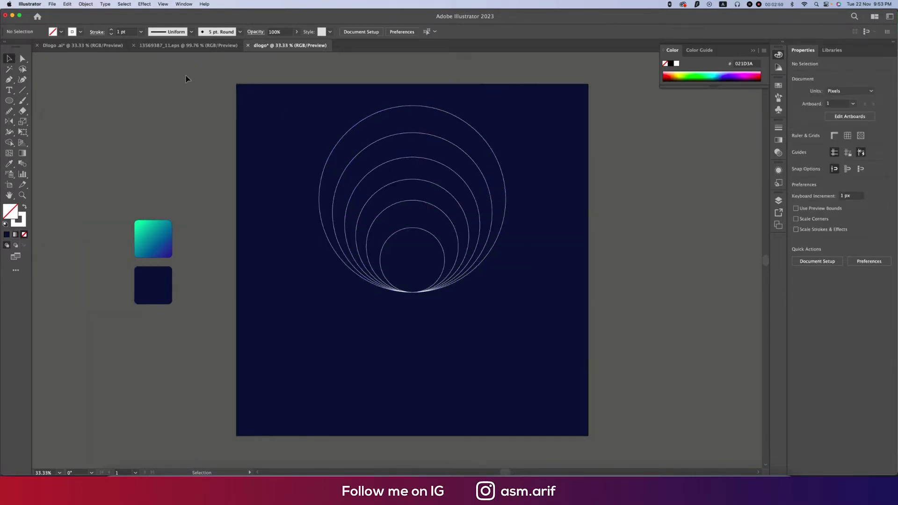
# Copy the finished D logo group from Dlogo.ai into the dlogo document, placing it right of the artboard as a reference.
pyautogui.click(82, 45)
pyautogui.click(718, 345)
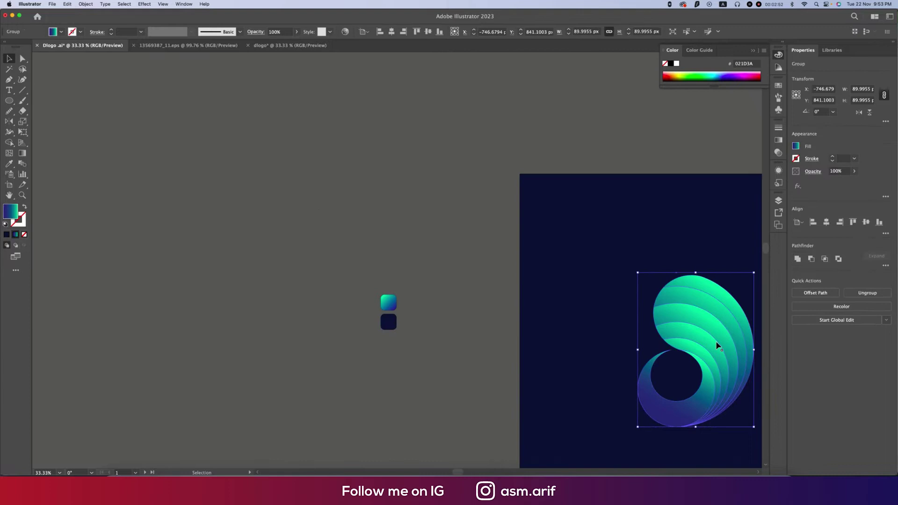
pyautogui.click(311, 45)
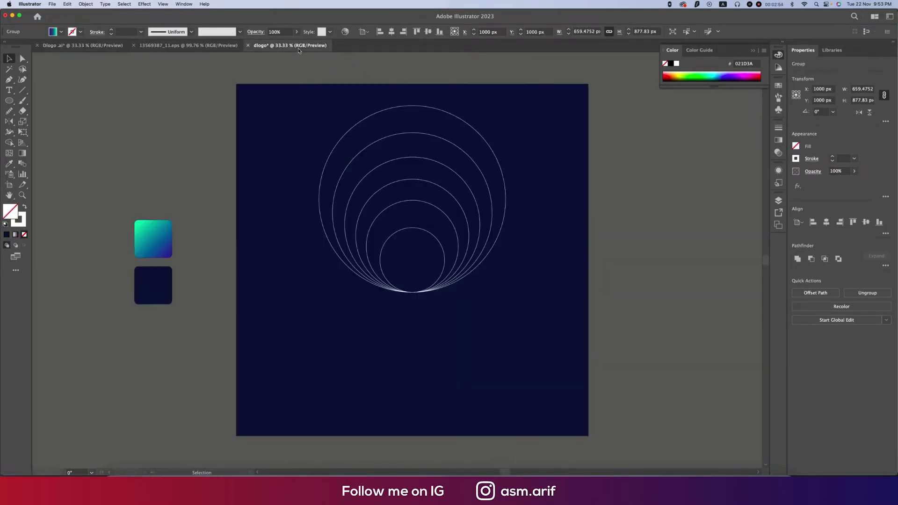
pyautogui.hotkey('ctrl', 'v')
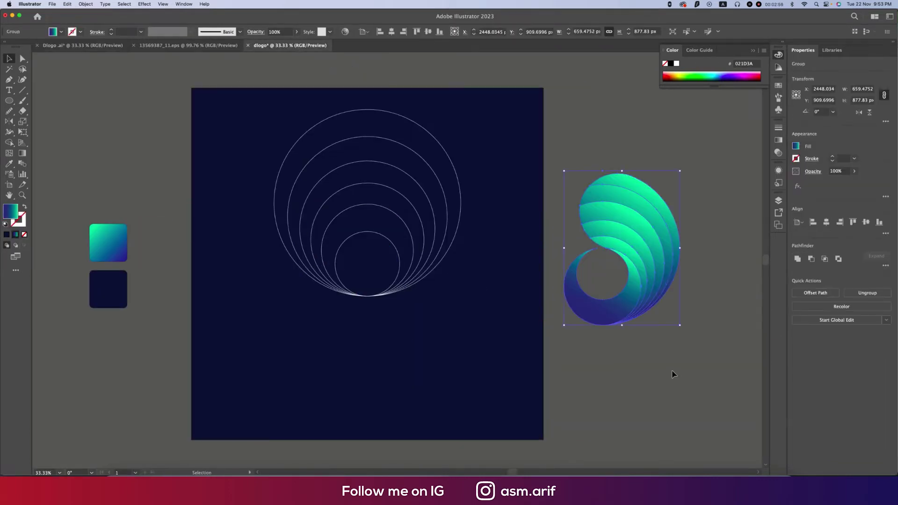
pyautogui.moveTo(473, 270); pyautogui.dragTo(448, 286)
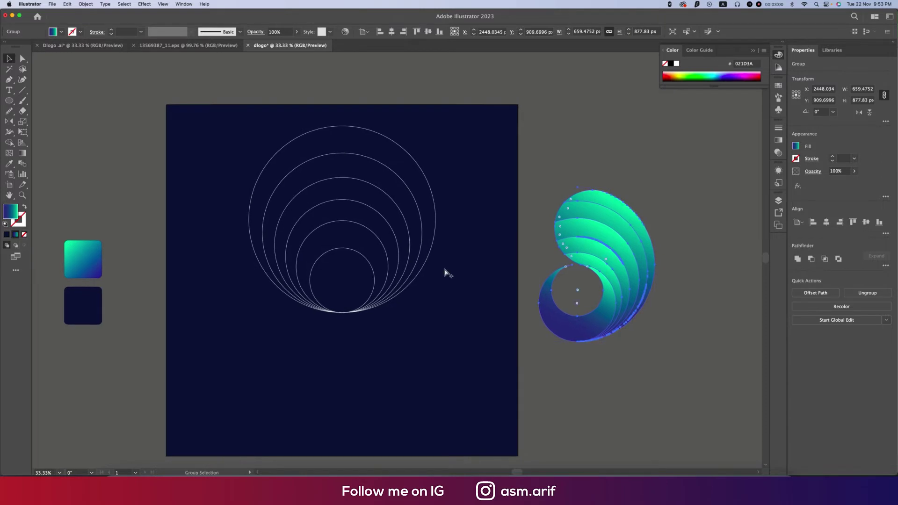
# Add a smaller copy of the innermost circle inside it, with both circles meeting at their top point.
pyautogui.scroll(1, 444, 272)
pyautogui.click(360, 245)
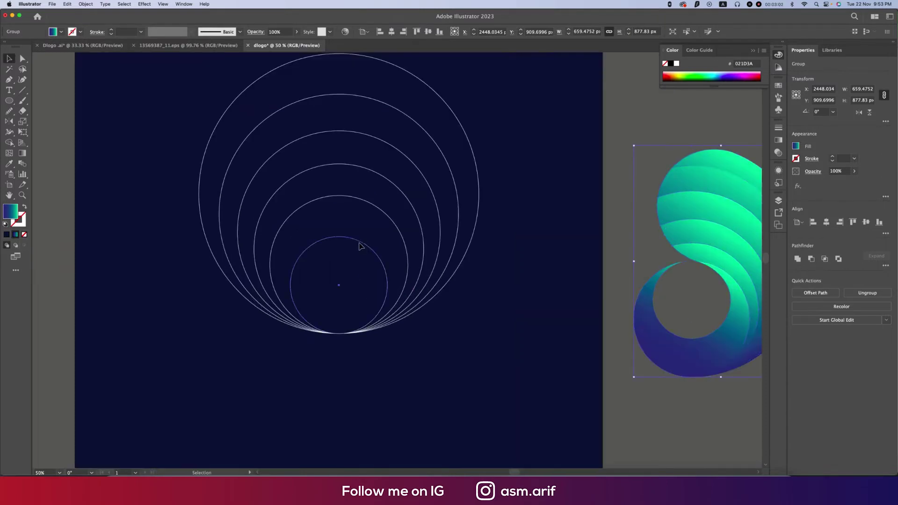
pyautogui.press('super')
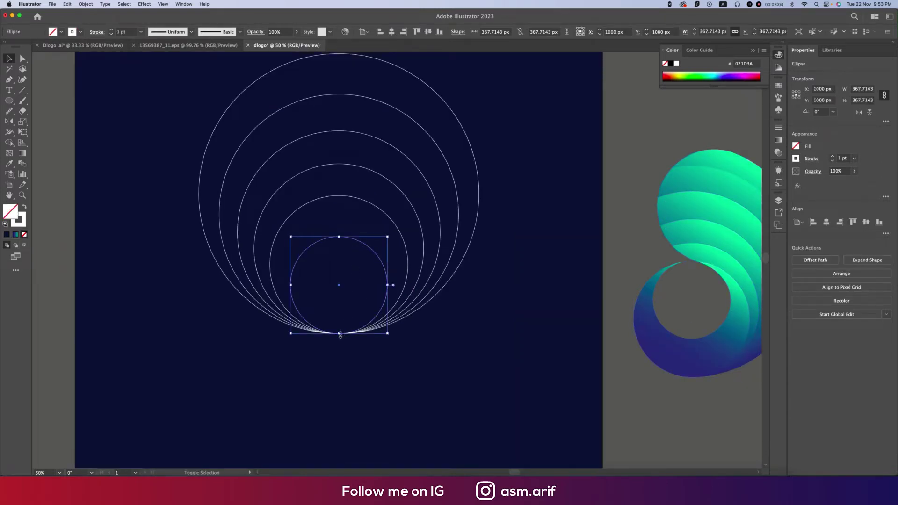
pyautogui.moveTo(340, 334); pyautogui.dragTo(344, 299)
pyautogui.click(511, 366)
pyautogui.scroll(-1, 445, 341)
pyautogui.scroll(1, 471, 343)
pyautogui.hscroll(1, 471, 343)
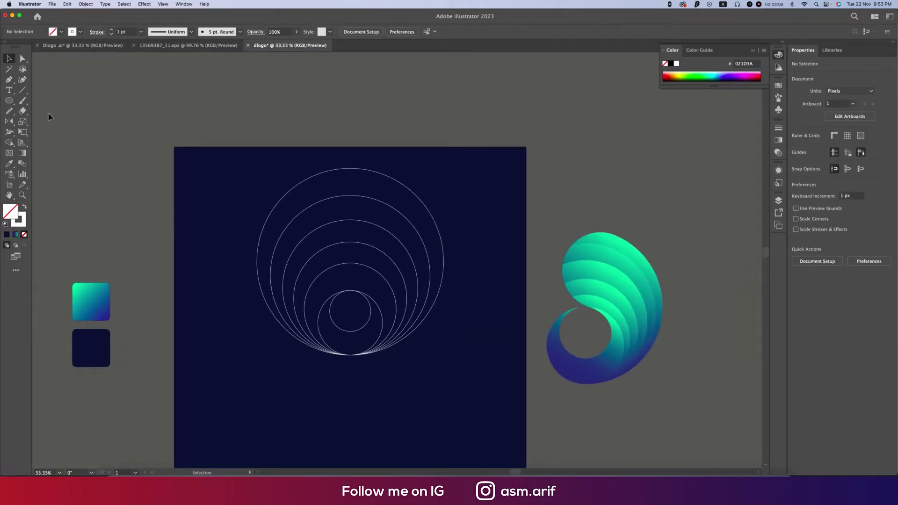
# Draw a vertical line about 1209 px long through the centers of the nested circles, extending past their top and bottom.
pyautogui.click(22, 90)
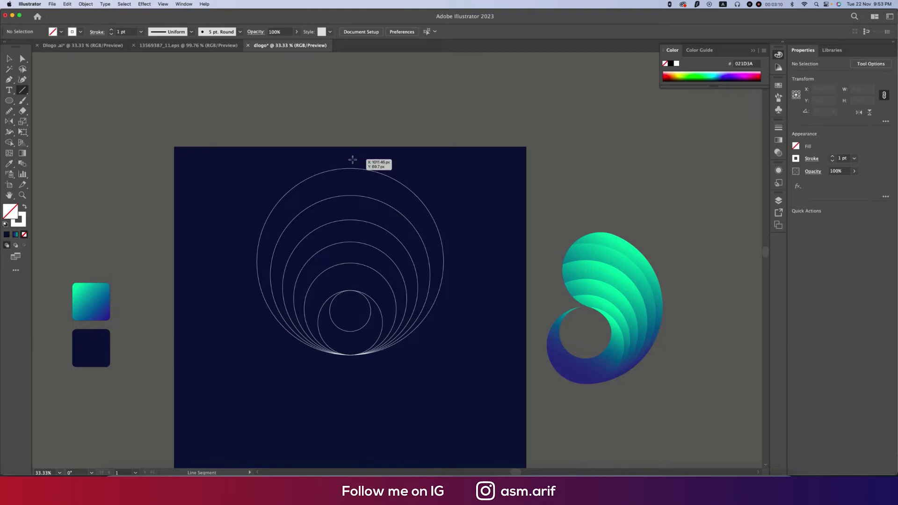
pyautogui.moveTo(353, 159); pyautogui.dragTo(381, 372)
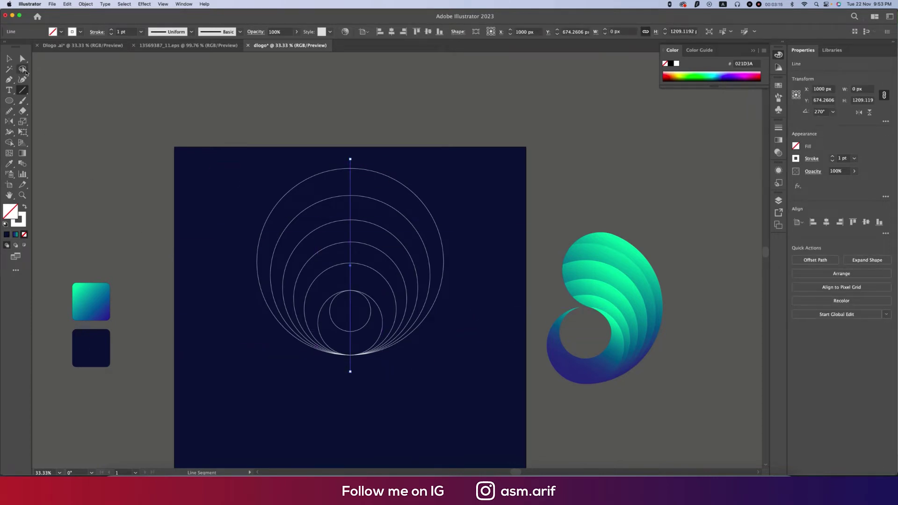
pyautogui.click(9, 58)
pyautogui.click(294, 200)
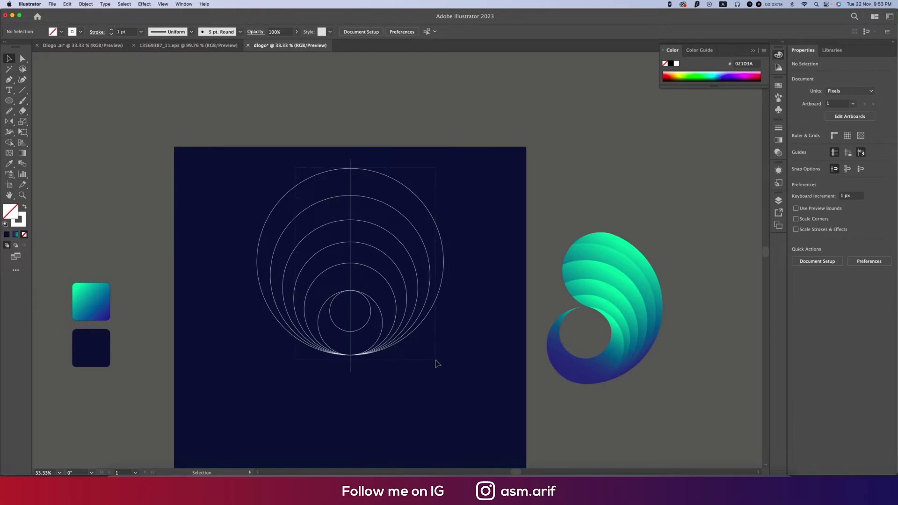
pyautogui.moveTo(445, 373); pyautogui.dragTo(446, 373)
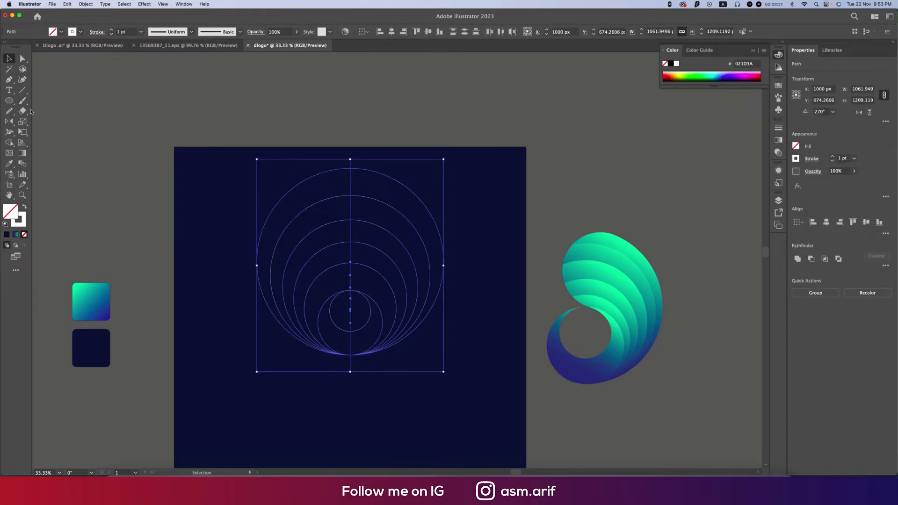
# Draw a circle overlapping the nested circles' upper-right area and resize it to about 806 px so it crosses the two smallest circles' shared top point.
pyautogui.press('l')
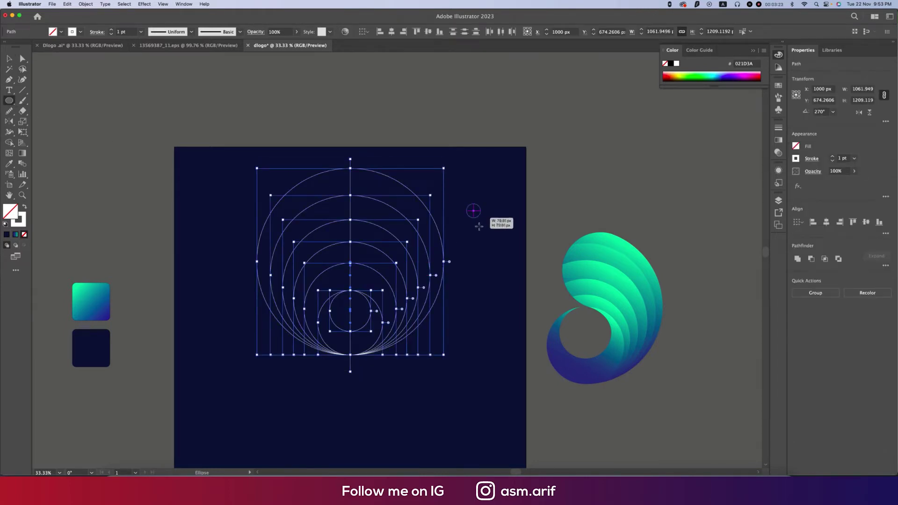
pyautogui.moveTo(474, 211)
pyautogui.mouseDown()
pyautogui.moveTo(519, 290)
pyautogui.moveTo(547, 283)
pyautogui.mouseUp()
pyautogui.press('v')
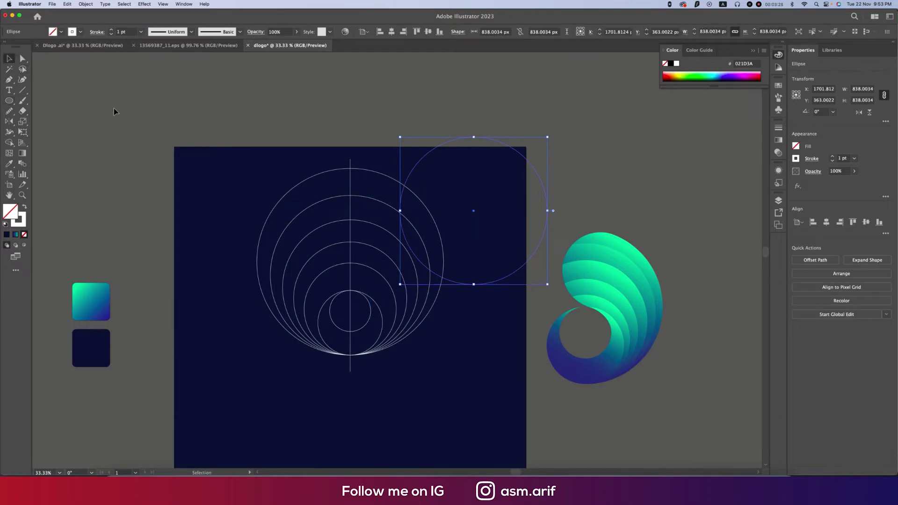
pyautogui.moveTo(473, 211); pyautogui.dragTo(387, 235)
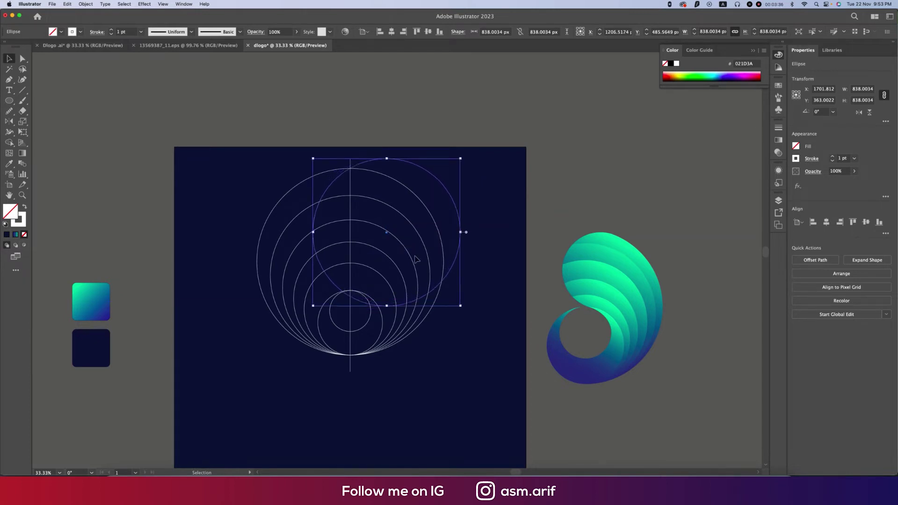
pyautogui.scroll(2, 388, 308)
pyautogui.moveTo(386, 305); pyautogui.dragTo(385, 295)
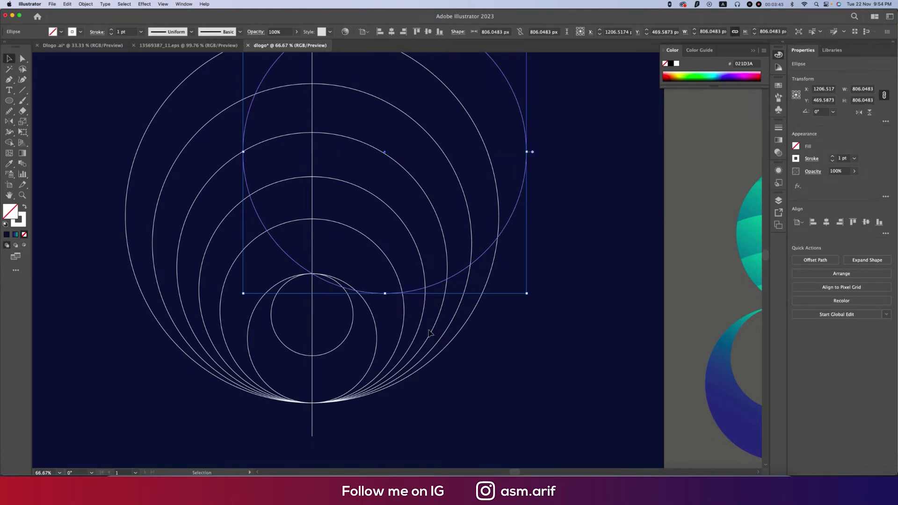
# Select all circles and the line, and merge the regions into five white curved bands with the Shape Builder tool.
pyautogui.press('super+minus')
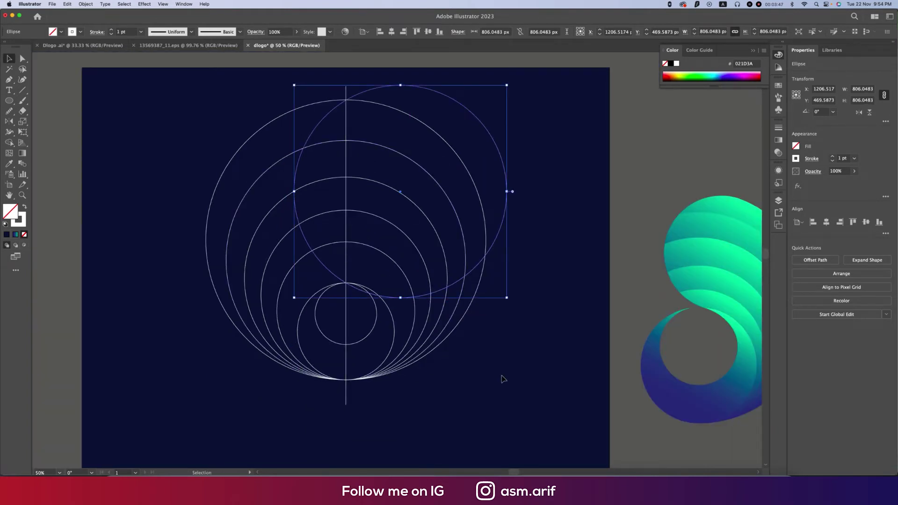
pyautogui.press('super+a')
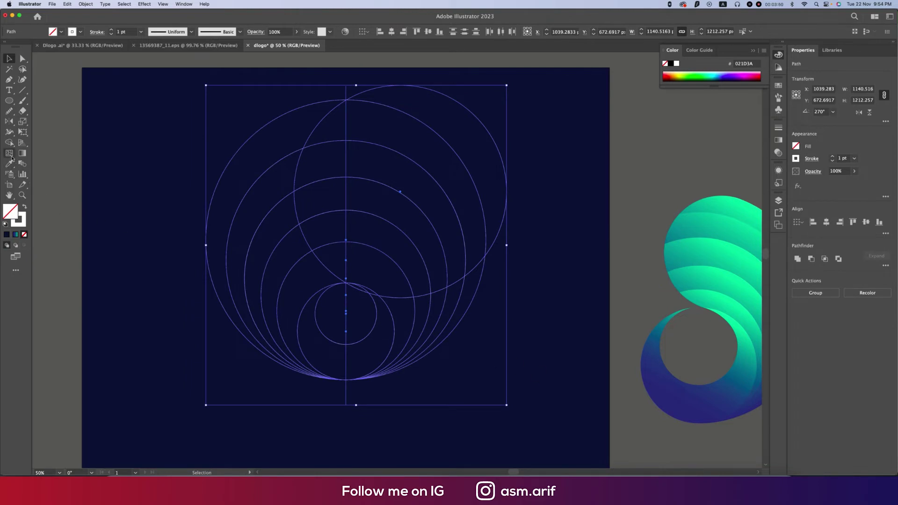
pyautogui.click(9, 143)
pyautogui.click(25, 208)
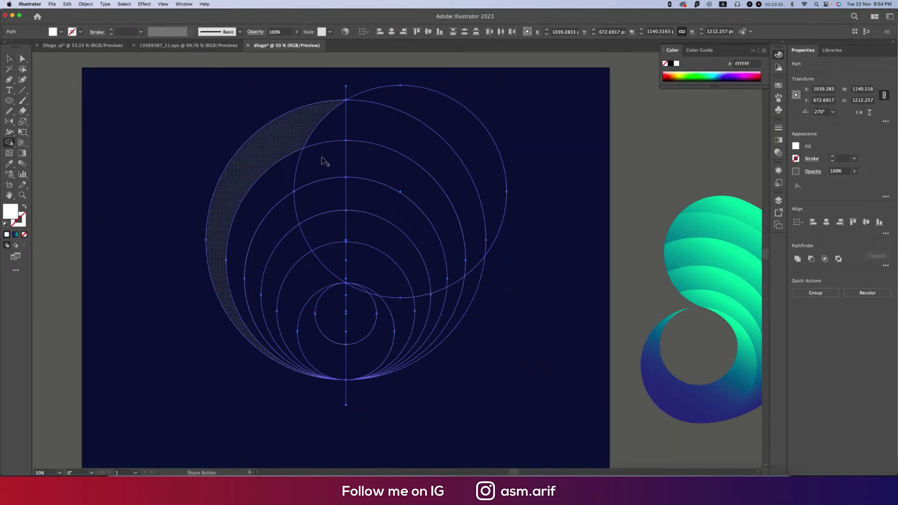
pyautogui.moveTo(358, 128)
pyautogui.mouseDown()
pyautogui.moveTo(396, 137)
pyautogui.moveTo(468, 204)
pyautogui.moveTo(476, 279)
pyautogui.mouseUp()
pyautogui.moveTo(396, 160)
pyautogui.mouseDown()
pyautogui.moveTo(456, 267)
pyautogui.moveTo(453, 292)
pyautogui.mouseUp()
pyautogui.moveTo(340, 202)
pyautogui.mouseDown()
pyautogui.moveTo(379, 207)
pyautogui.moveTo(403, 224)
pyautogui.moveTo(431, 255)
pyautogui.moveTo(433, 296)
pyautogui.mouseUp()
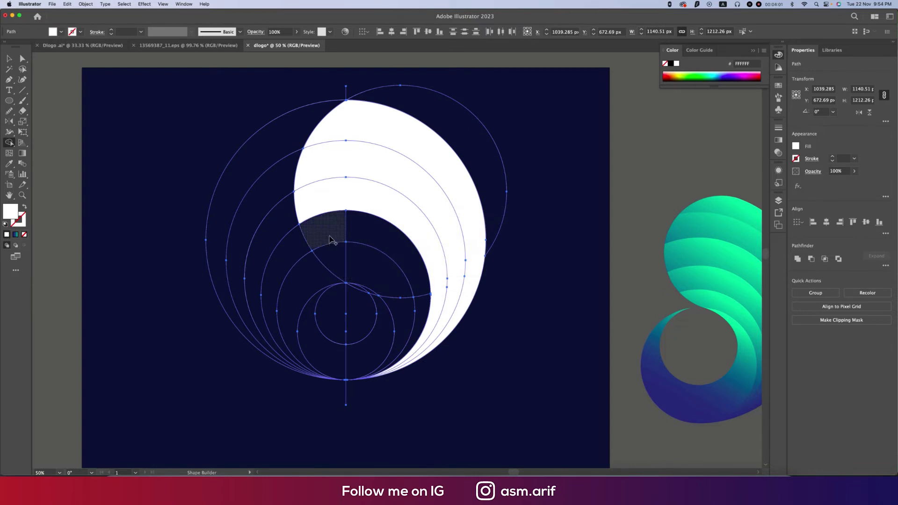
pyautogui.moveTo(333, 240)
pyautogui.mouseDown()
pyautogui.moveTo(383, 247)
pyautogui.moveTo(420, 304)
pyautogui.mouseUp()
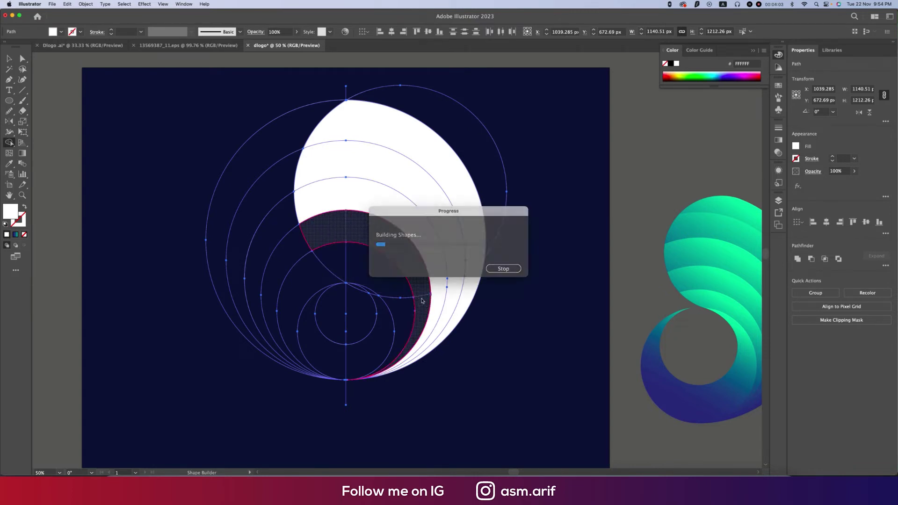
pyautogui.moveTo(338, 267); pyautogui.dragTo(397, 310)
pyautogui.scroll(2, 384, 300)
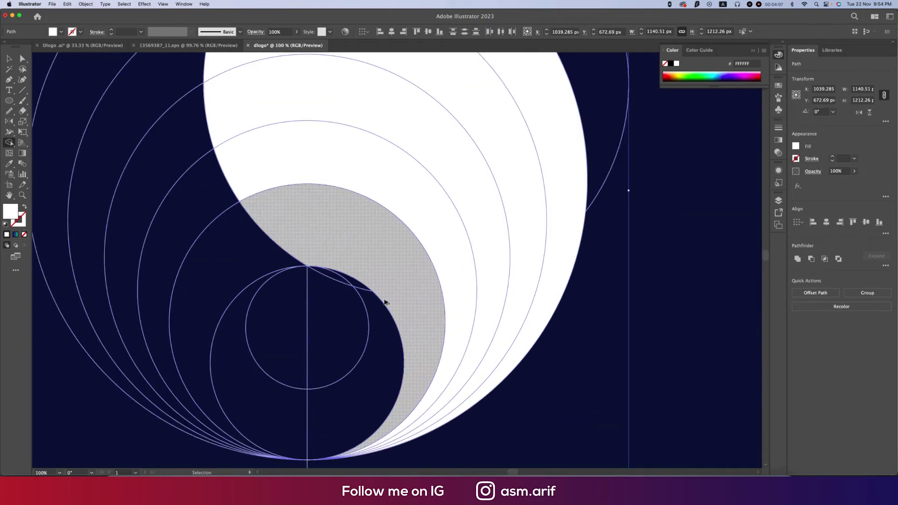
pyautogui.scroll(2, 385, 301)
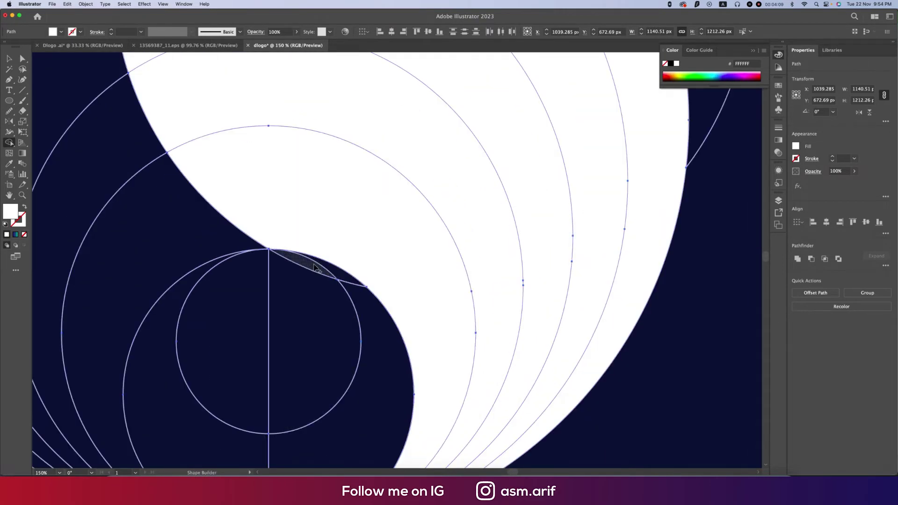
pyautogui.press('super')
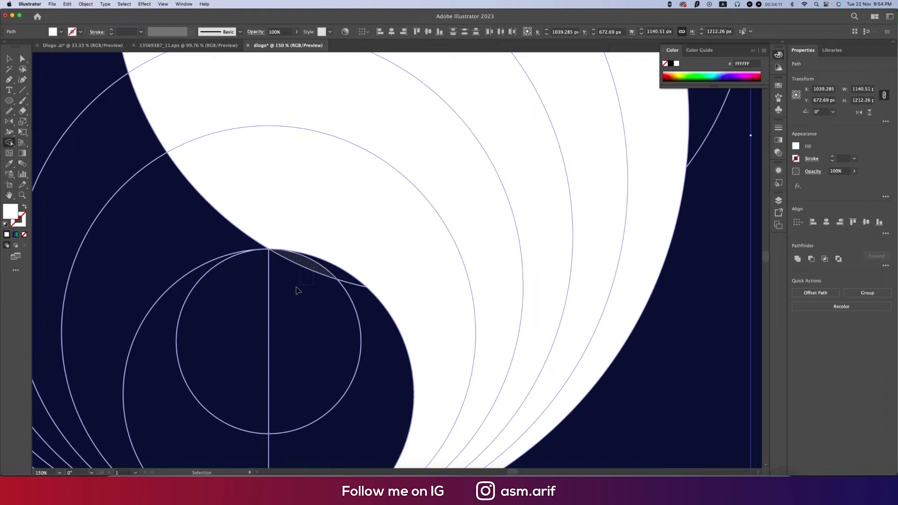
pyautogui.keyDown('super'); pyautogui.click(268, 298); pyautogui.keyUp('super')
pyautogui.click(311, 271)
pyautogui.press('super+z')
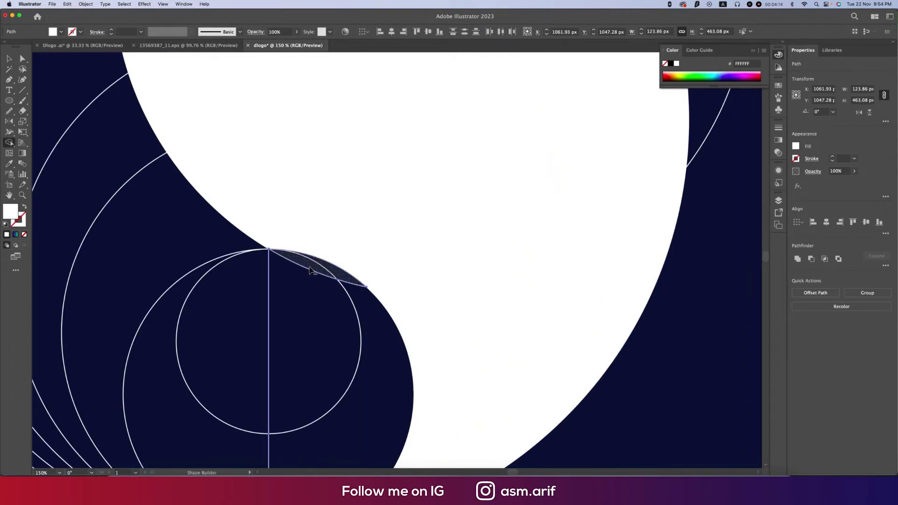
pyautogui.click(310, 270)
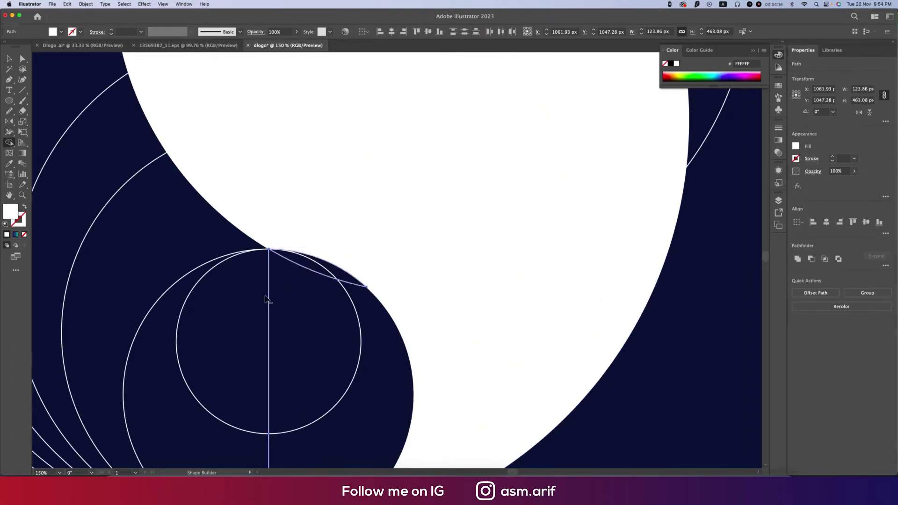
# Remove the line's parts inside the innermost circle and below the circles, and merge the surrounding crescent into one white shape with the Shape Builder.
pyautogui.scroll(-5, 286, 303)
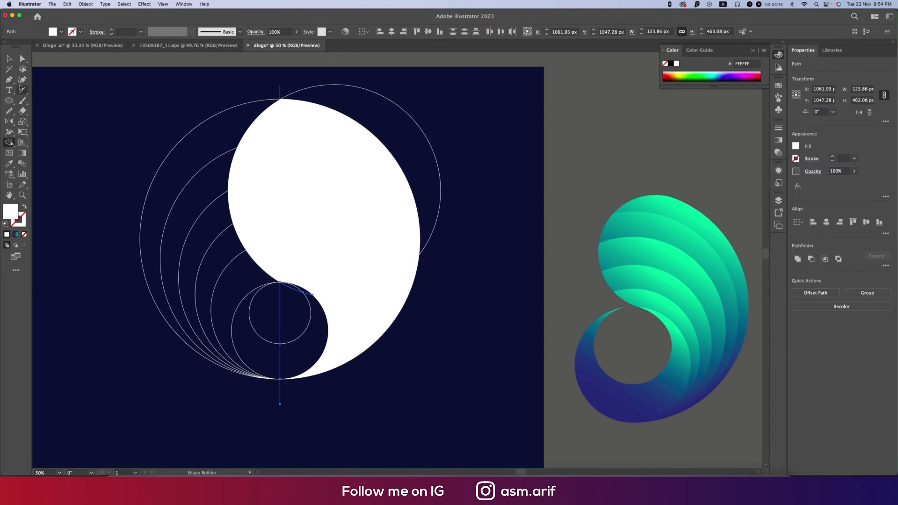
pyautogui.click(9, 59)
pyautogui.click(125, 114)
pyautogui.scroll(-2, 163, 101)
pyautogui.moveTo(163, 100); pyautogui.dragTo(462, 341)
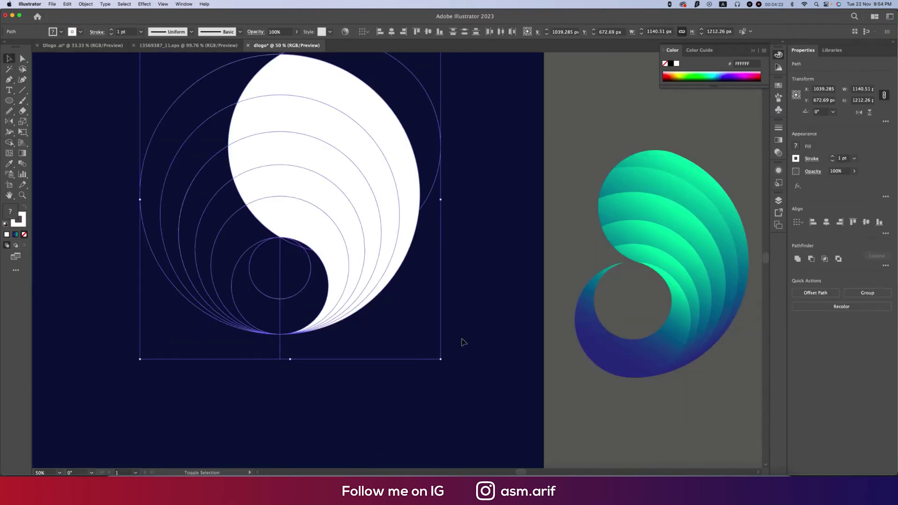
pyautogui.hotkey('shift', 'm')
pyautogui.scroll(3, 286, 256)
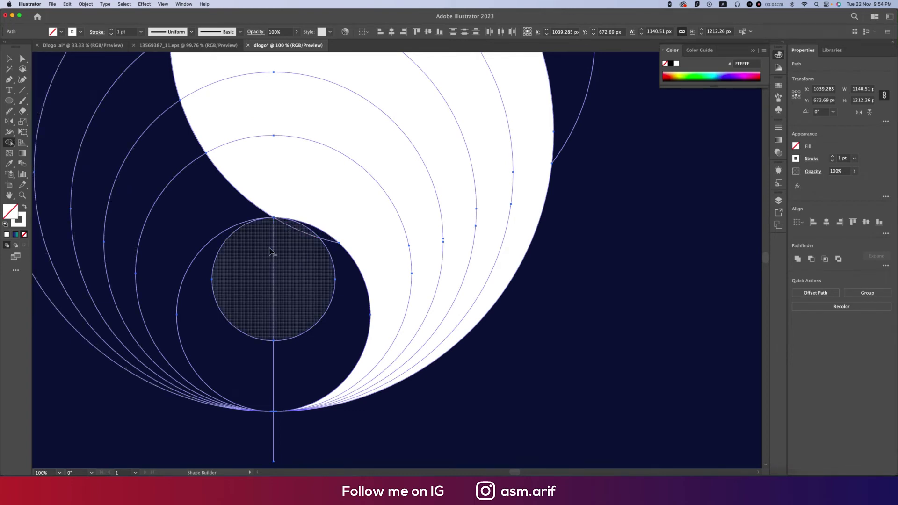
pyautogui.keyDown('alt'); pyautogui.click(275, 435); pyautogui.keyUp('alt')
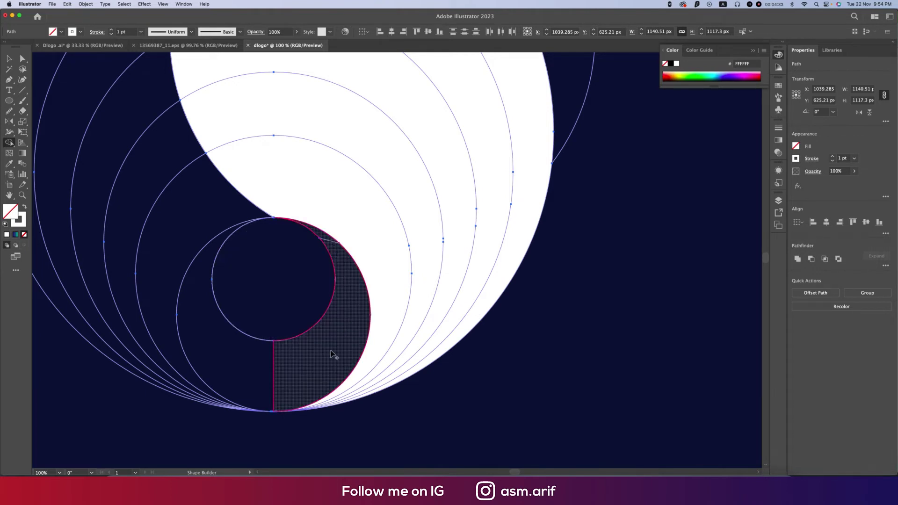
pyautogui.moveTo(331, 354)
pyautogui.mouseDown()
pyautogui.moveTo(268, 384)
pyautogui.moveTo(233, 377)
pyautogui.mouseUp()
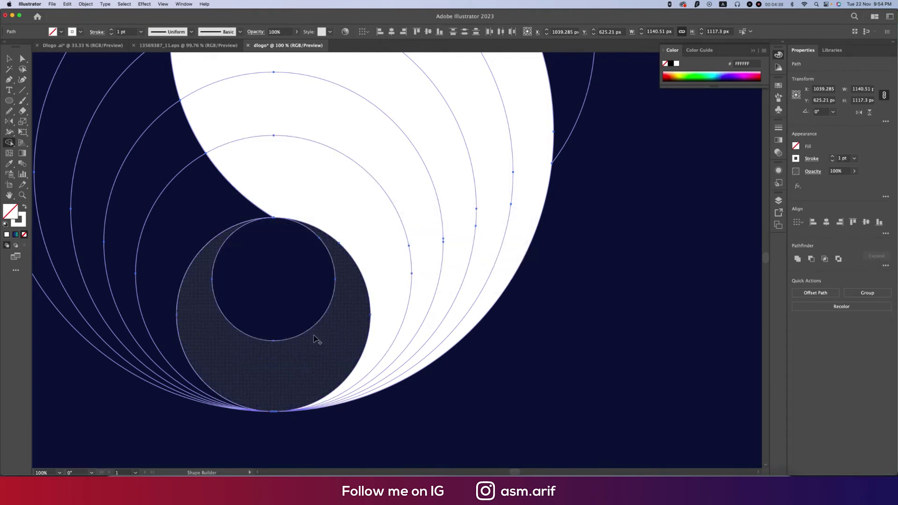
pyautogui.click(24, 206)
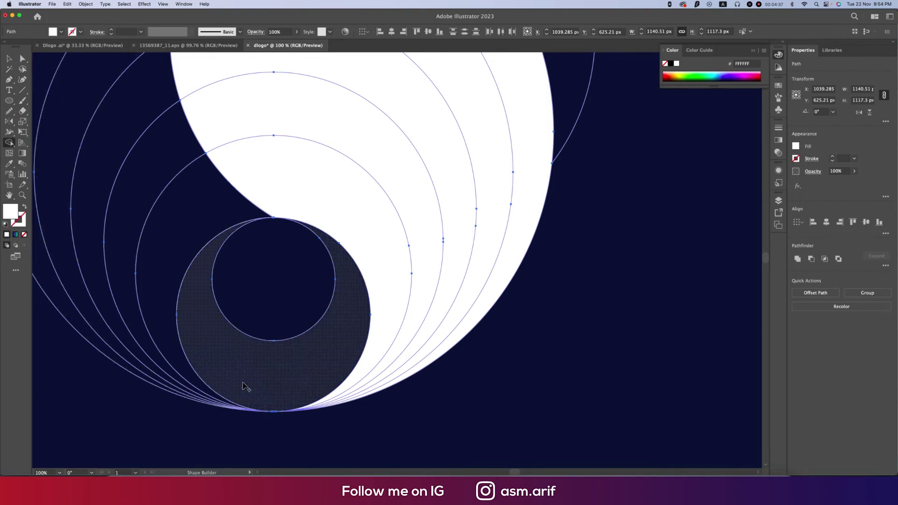
# Select all leftover unfilled outline paths with the Magic Wand and delete them, keeping only the white shapes.
pyautogui.scroll(-3, 297, 389)
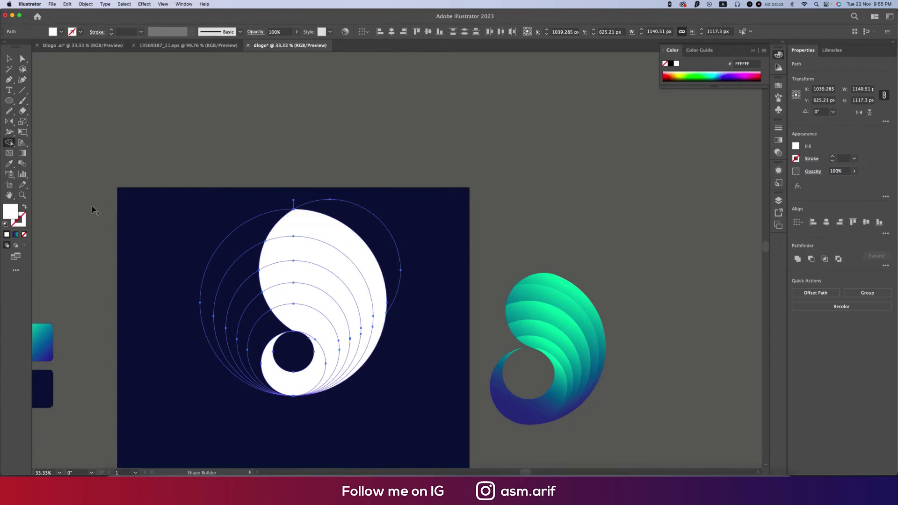
pyautogui.click(9, 69)
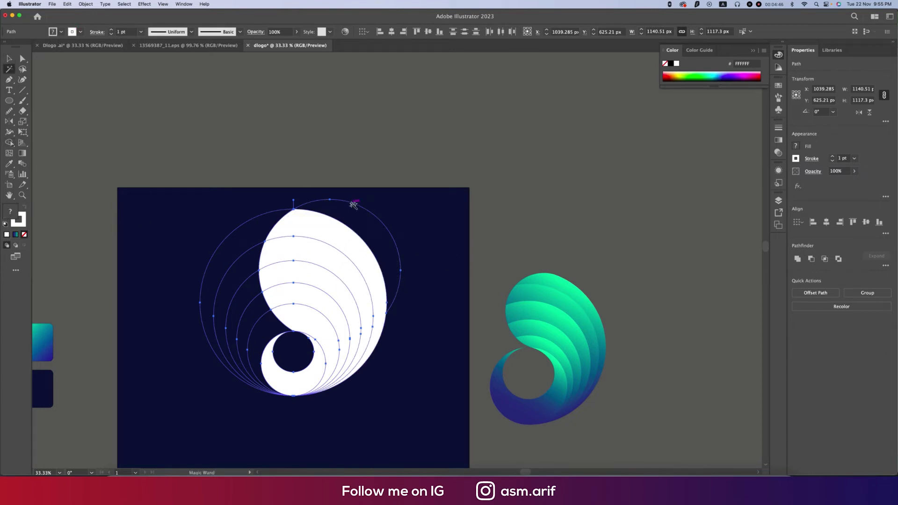
pyautogui.click(354, 204)
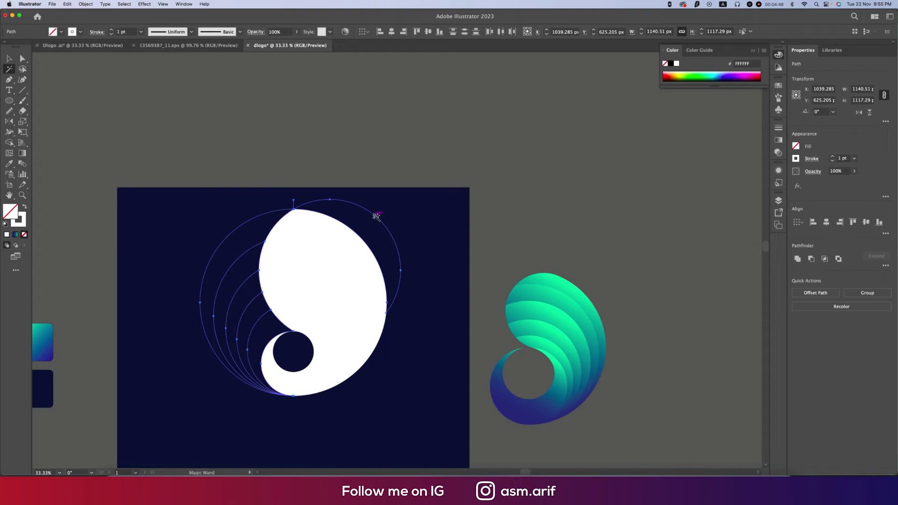
pyautogui.press('Delete')
# Select all the white shapes and fill them with the green-to-blue gradient sampled from the swatch beside the artboard.
pyautogui.press('v')
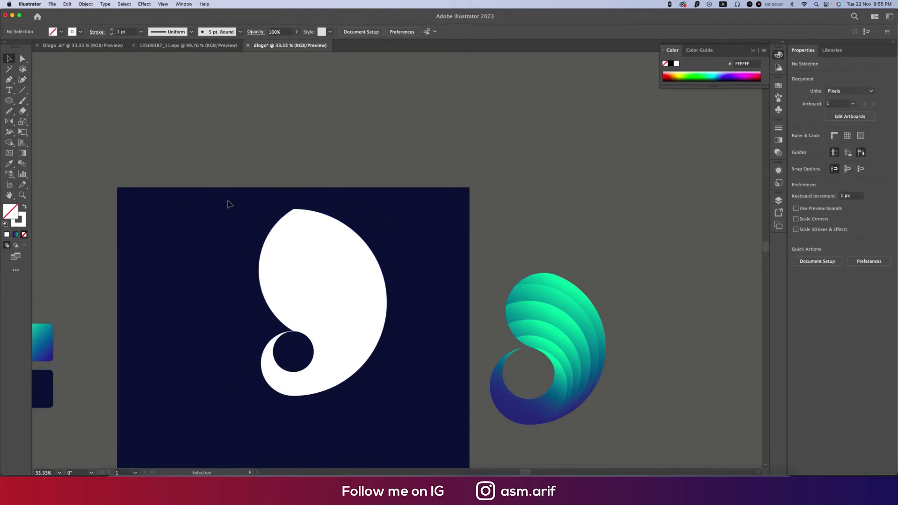
pyautogui.press('super+z')
pyautogui.press('i')
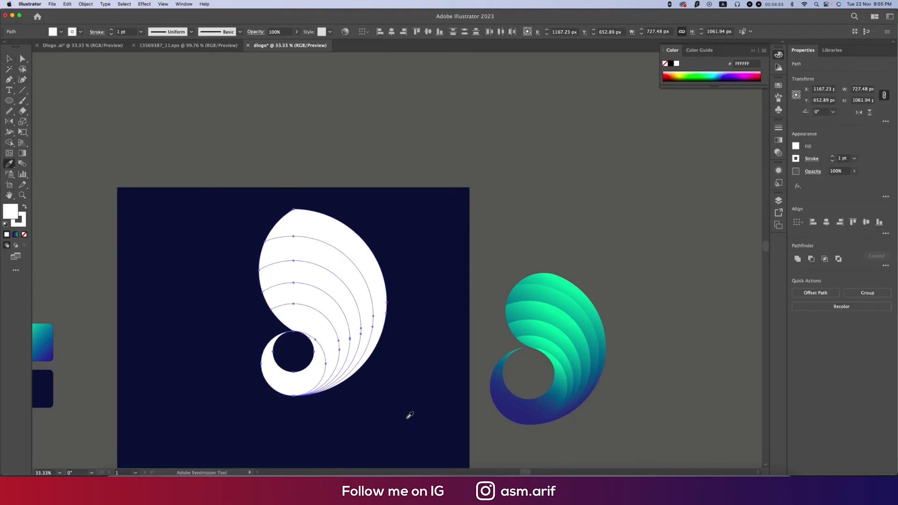
pyautogui.click(34, 351)
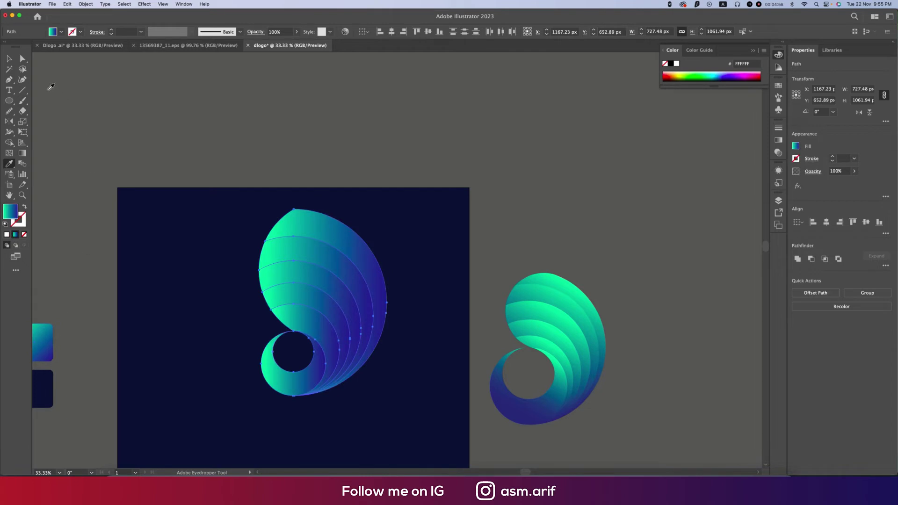
# Move the midpoint of the shapes' gradient to about 48.2%.
pyautogui.click(778, 141)
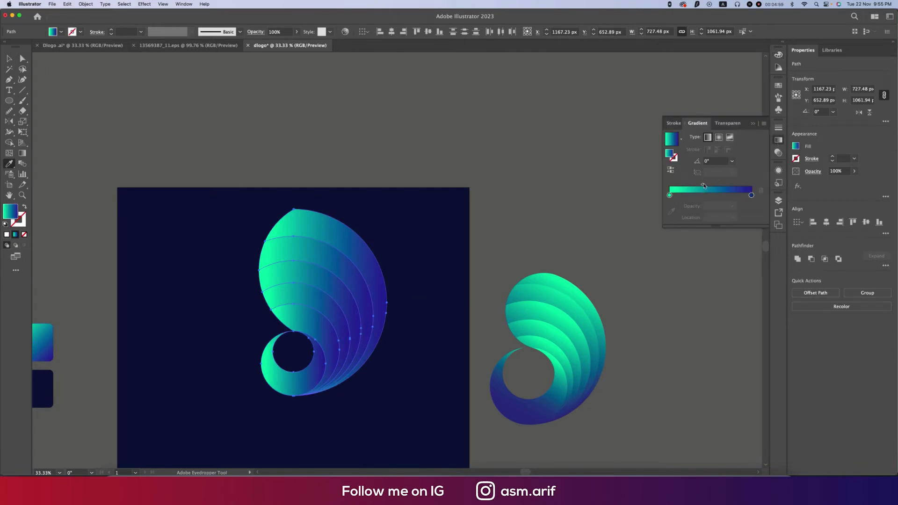
pyautogui.moveTo(704, 186); pyautogui.dragTo(710, 187)
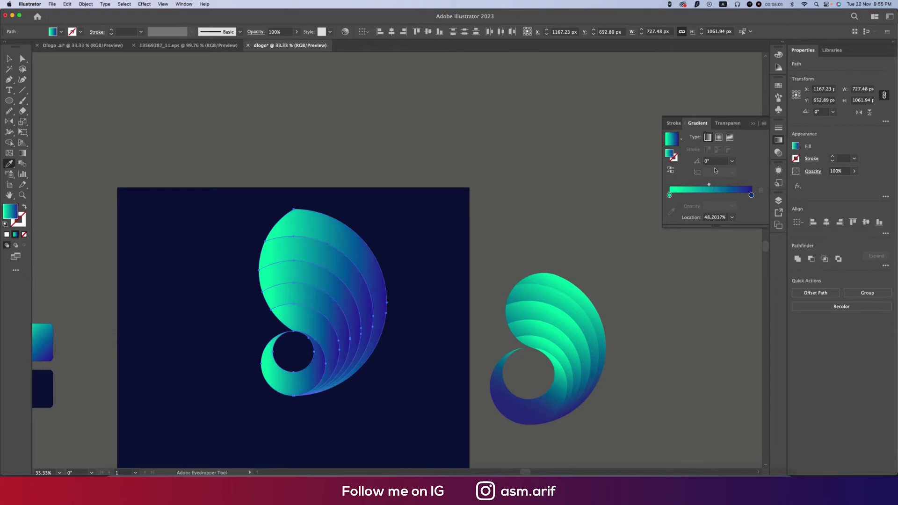
# Set the shapes' gradient angle to 60°, reverse the gradient, and deselect the shapes.
pyautogui.click(732, 161)
pyautogui.click(743, 221)
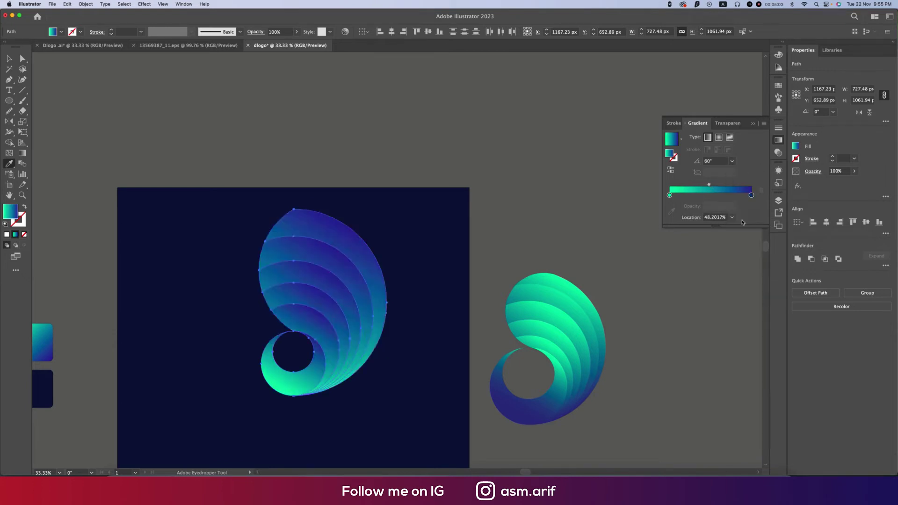
pyautogui.click(671, 170)
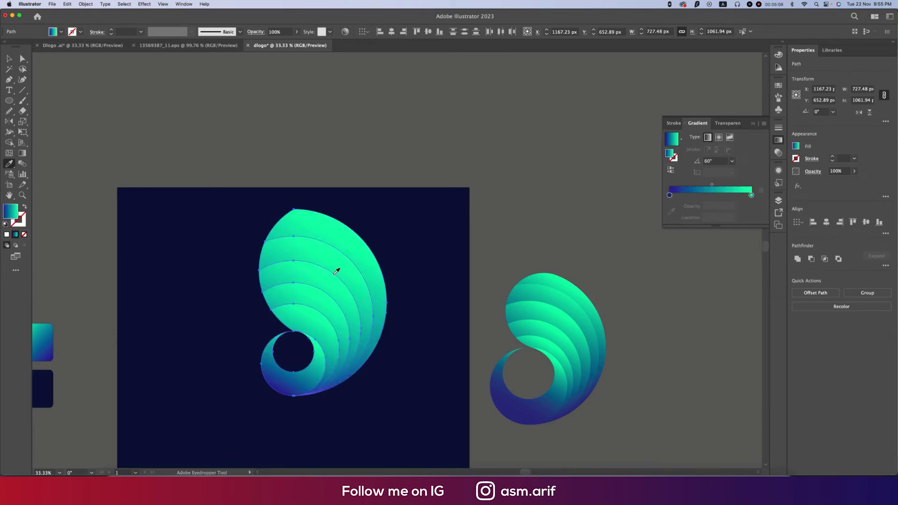
pyautogui.press('v')
pyautogui.click(415, 272)
# Draw a circle about 680 px in diameter and place it over the upper body of the logo.
pyautogui.scroll(1, 304, 270)
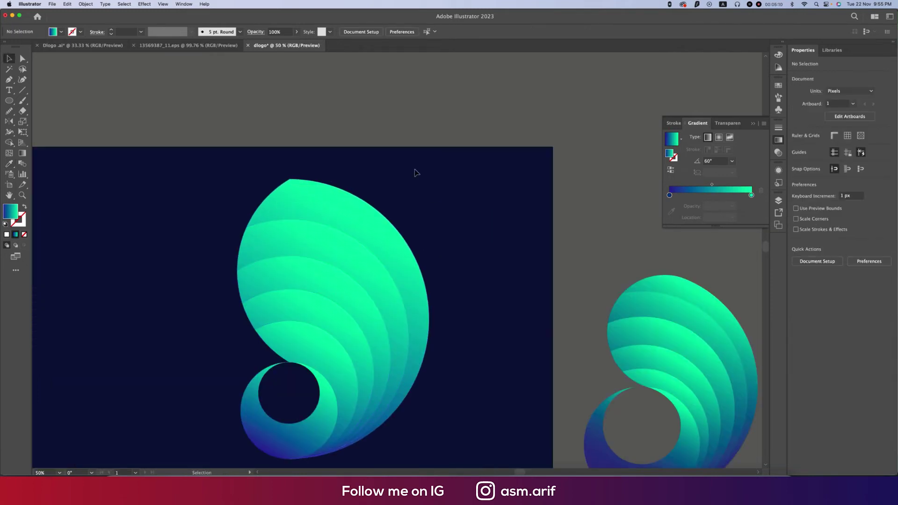
pyautogui.click(10, 101)
pyautogui.moveTo(314, 266); pyautogui.dragTo(417, 373)
pyautogui.press('v')
pyautogui.moveTo(326, 294); pyautogui.dragTo(327, 292)
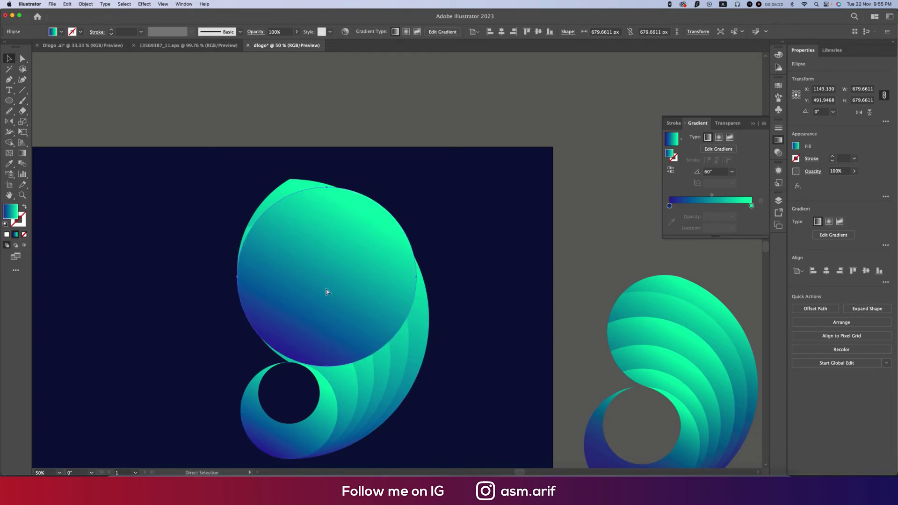
# Switch to outline view and fine-tune the circle so its edge follows the logo's left curve.
pyautogui.press('super+y')
pyautogui.press('v')
pyautogui.scroll(1, 315, 257)
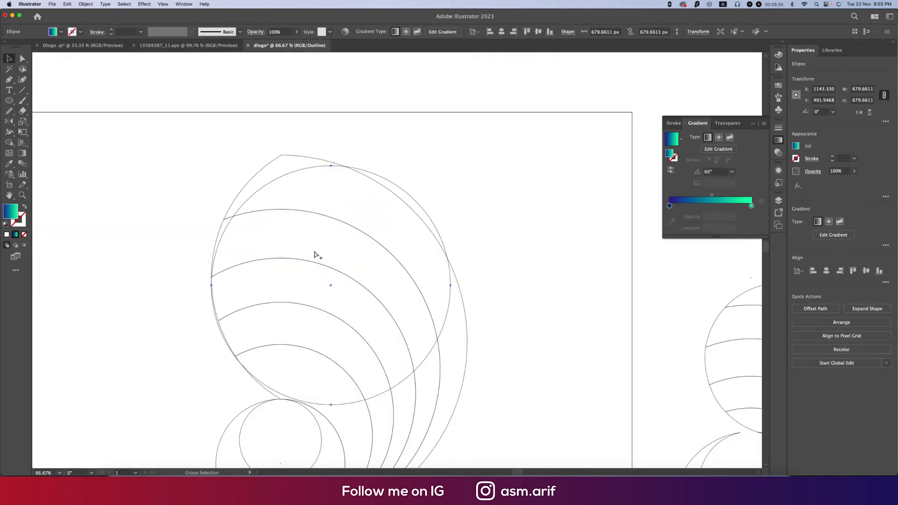
pyautogui.scroll(1, 287, 398)
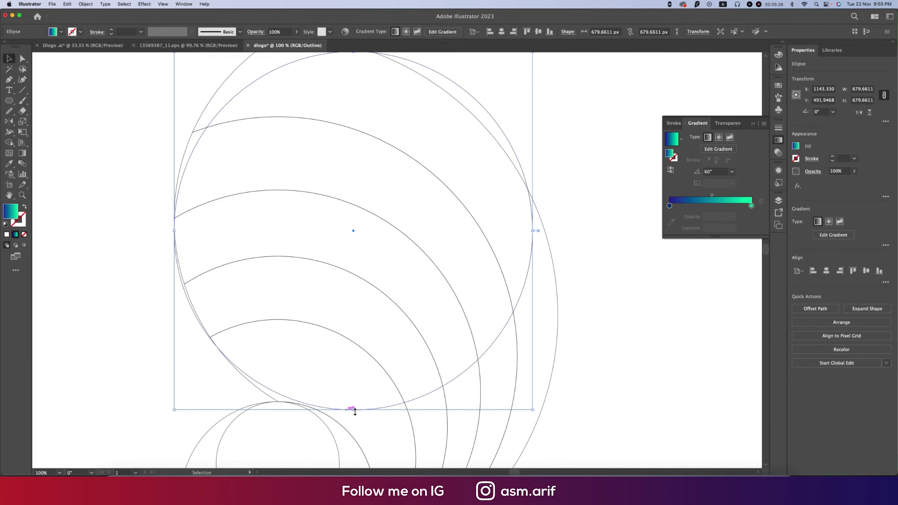
pyautogui.moveTo(362, 413)
pyautogui.mouseDown()
pyautogui.moveTo(348, 412)
pyautogui.moveTo(365, 413)
pyautogui.mouseUp()
pyautogui.scroll(-1, 365, 413)
# Select the circle with the logo shapes and remove the pointed tip outside the circle with the Shape Builder.
pyautogui.moveTo(210, 144); pyautogui.dragTo(540, 322)
pyautogui.click(9, 142)
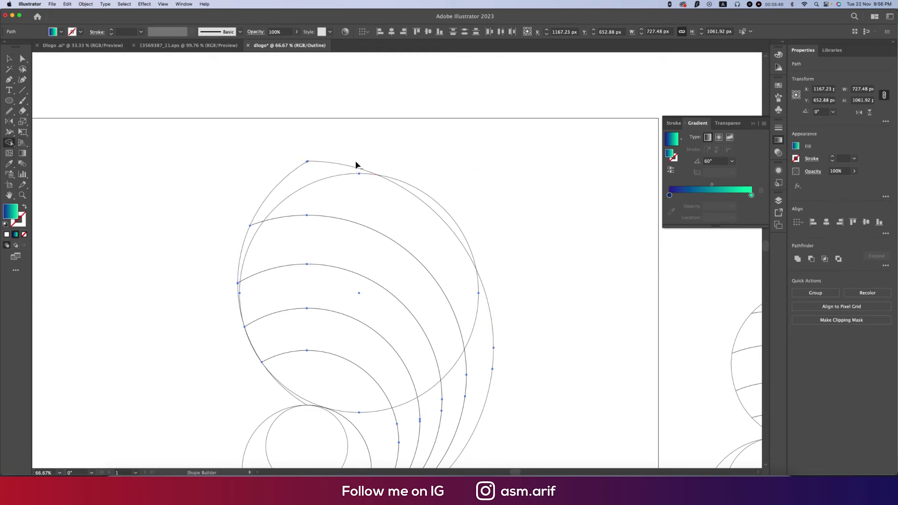
pyautogui.moveTo(355, 161); pyautogui.dragTo(338, 171)
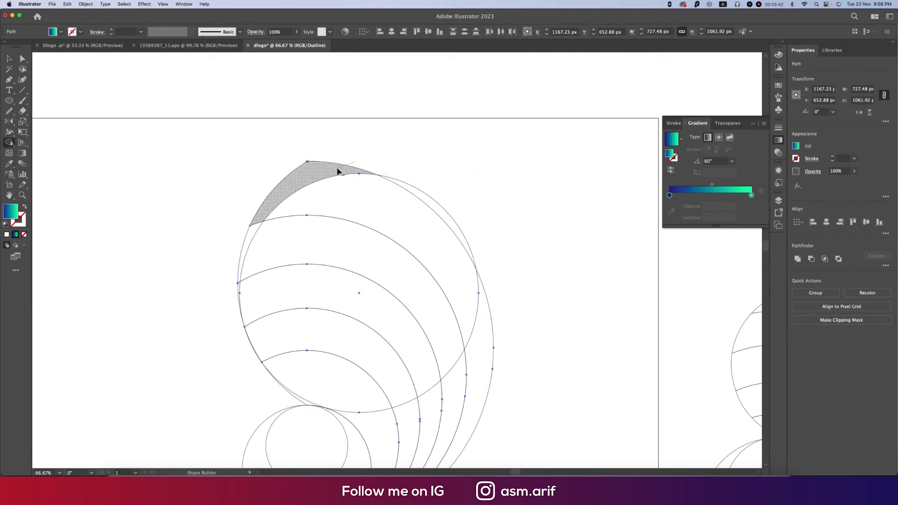
pyautogui.moveTo(338, 171); pyautogui.dragTo(331, 175)
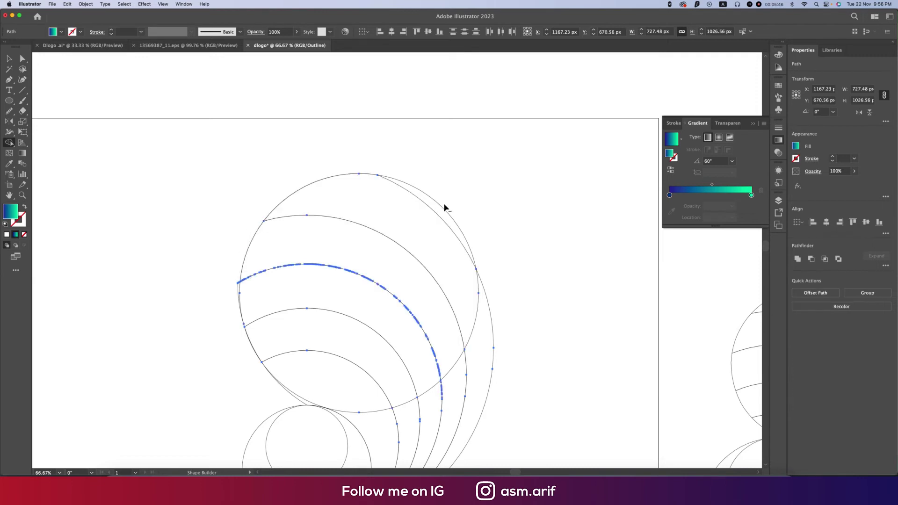
# Remove the thin sliver outside the circle along the logo's left edge with the Shape Builder.
pyautogui.moveTo(370, 290); pyautogui.dragTo(420, 209)
pyautogui.keyDown('super'); pyautogui.click(279, 217); pyautogui.keyUp('super')
pyautogui.keyDown('super'); pyautogui.click(279, 217); pyautogui.keyUp('super')
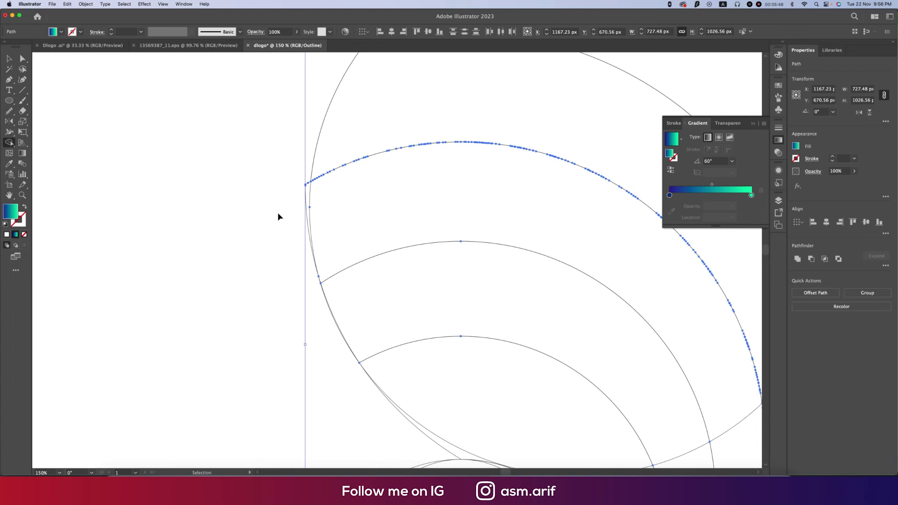
pyautogui.keyDown('alt'); pyautogui.click(307, 189); pyautogui.keyUp('alt')
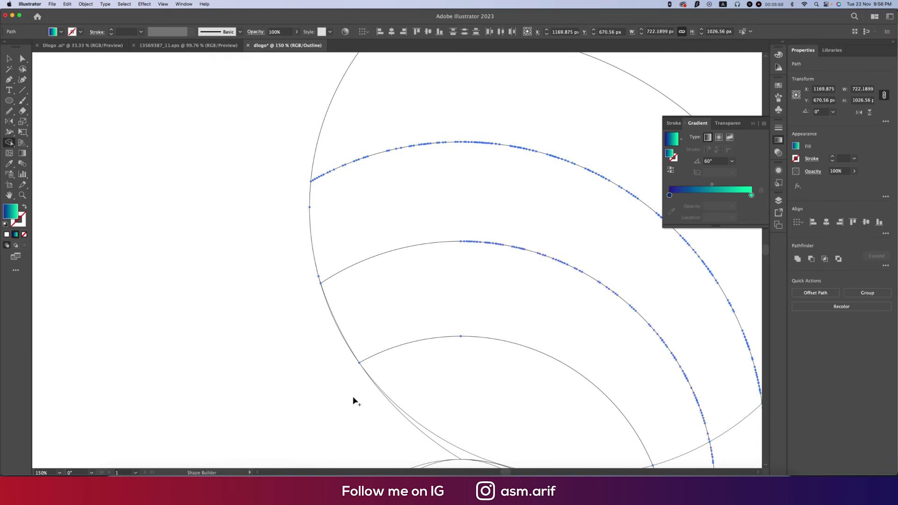
pyautogui.scroll(-5, 333, 369)
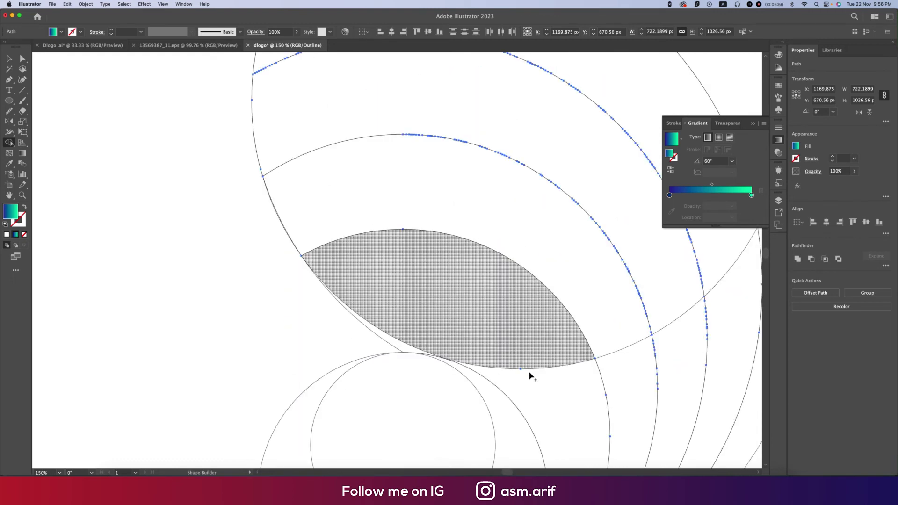
pyautogui.scroll(-5, 458, 357)
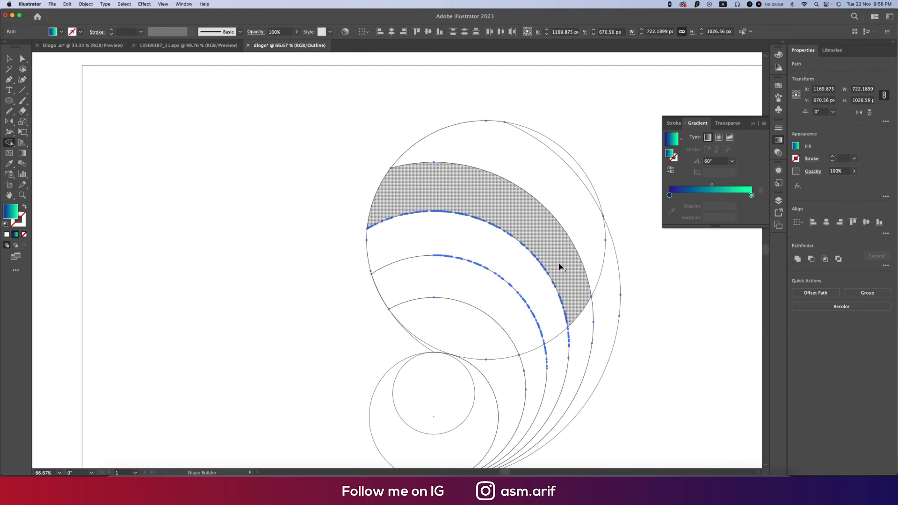
# Delete the leftover piece of the circle protruding beyond the logo's upper right edge.
pyautogui.press('v')
pyautogui.click(654, 287)
pyautogui.click(600, 276)
pyautogui.press('Delete')
pyautogui.keyDown('super'); pyautogui.click(492, 123); pyautogui.keyUp('super')
pyautogui.keyDown('super'); pyautogui.click(492, 124); pyautogui.keyUp('super')
pyautogui.keyDown('super'); pyautogui.click(492, 123); pyautogui.keyUp('super')
pyautogui.moveTo(531, 119); pyautogui.dragTo(454, 212)
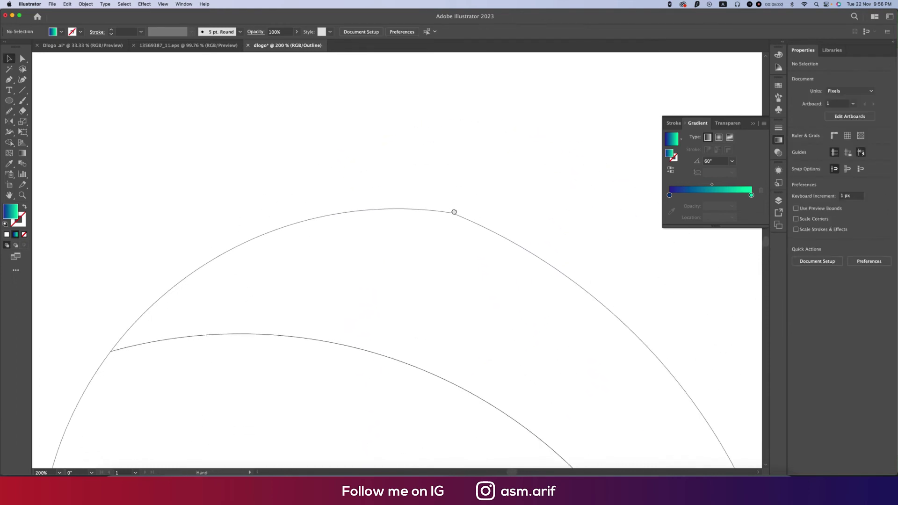
pyautogui.click(467, 220)
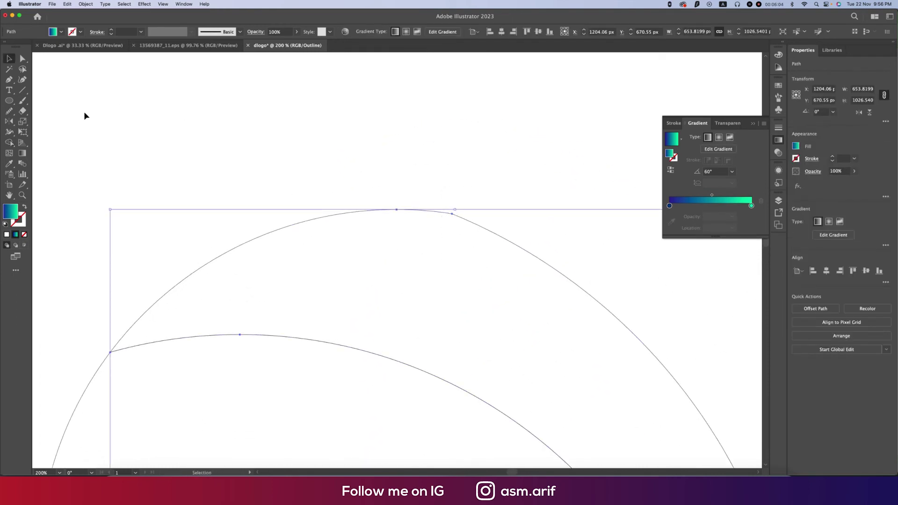
pyautogui.moveTo(19, 115); pyautogui.dragTo(39, 110)
pyautogui.press('super+t')
pyautogui.click(442, 179)
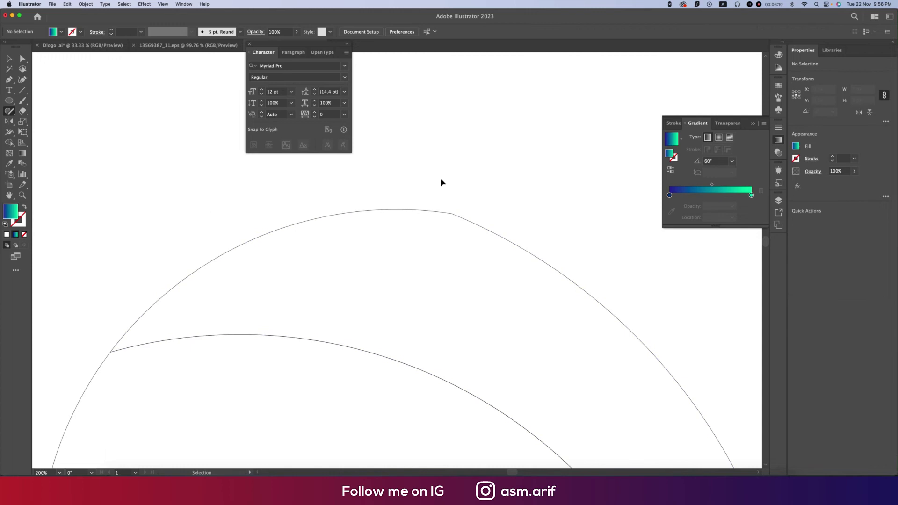
# Return to the colour preview, smooth the corner at the top of the outermost band with the Smooth tool, and deselect it.
pyautogui.press('super+y')
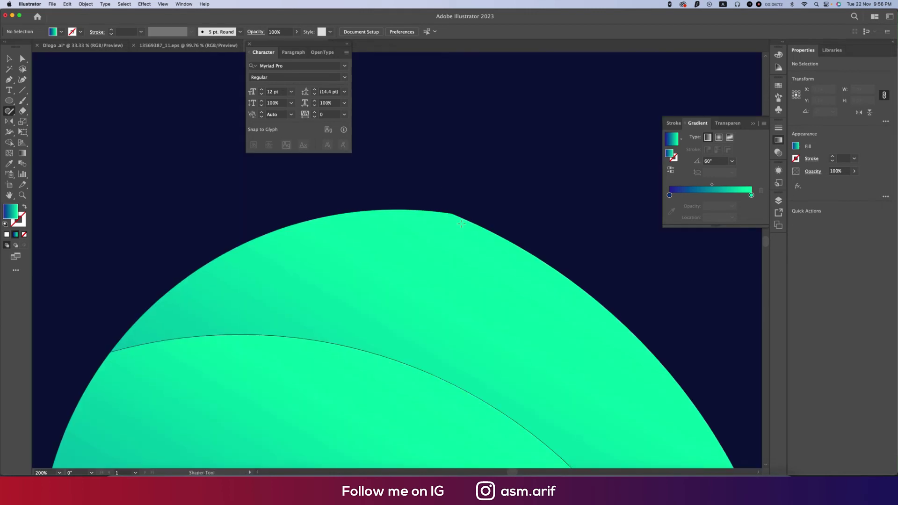
pyautogui.press('v')
pyautogui.click(462, 224)
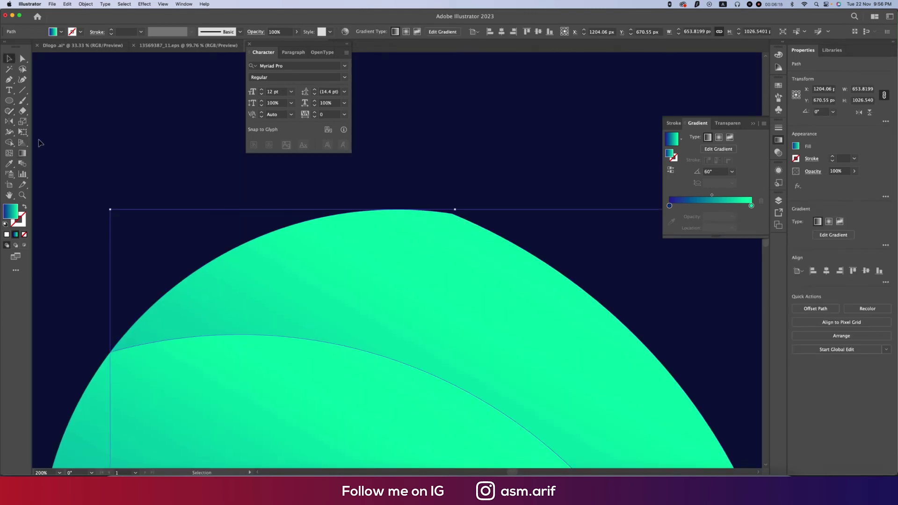
pyautogui.click(9, 111)
pyautogui.click(42, 132)
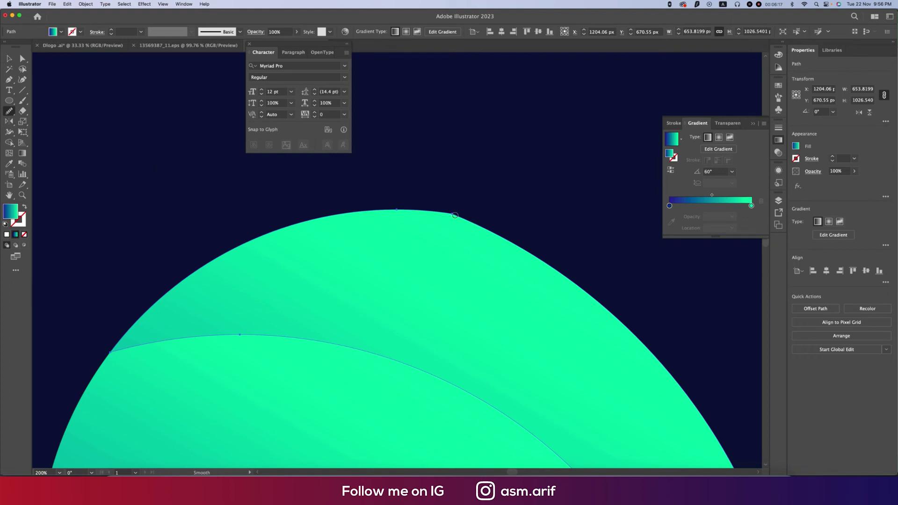
pyautogui.moveTo(455, 215); pyautogui.dragTo(463, 216)
pyautogui.press('v')
pyautogui.press('super+minus')
pyautogui.press('super+minus')
pyautogui.press('super+minus')
pyautogui.click(575, 282)
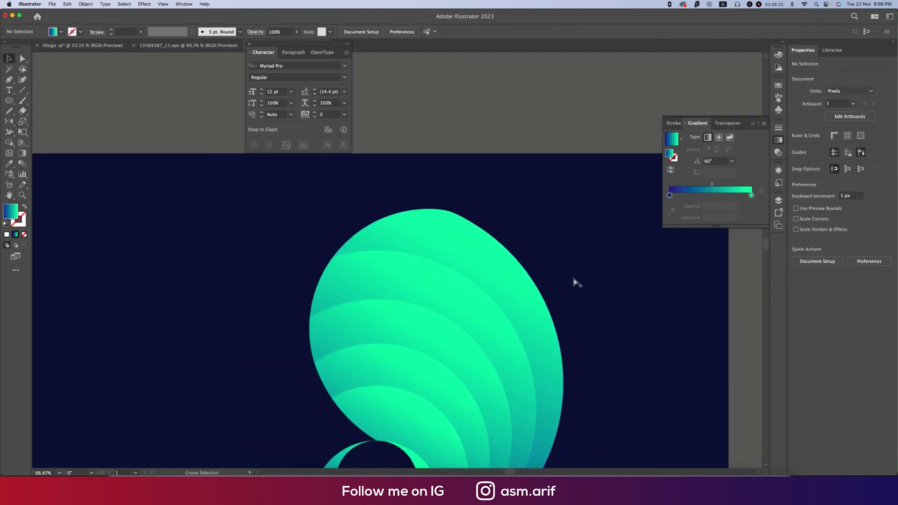
# Close the floating Character panel.
pyautogui.press('super+minus')
pyautogui.press('super+minus')
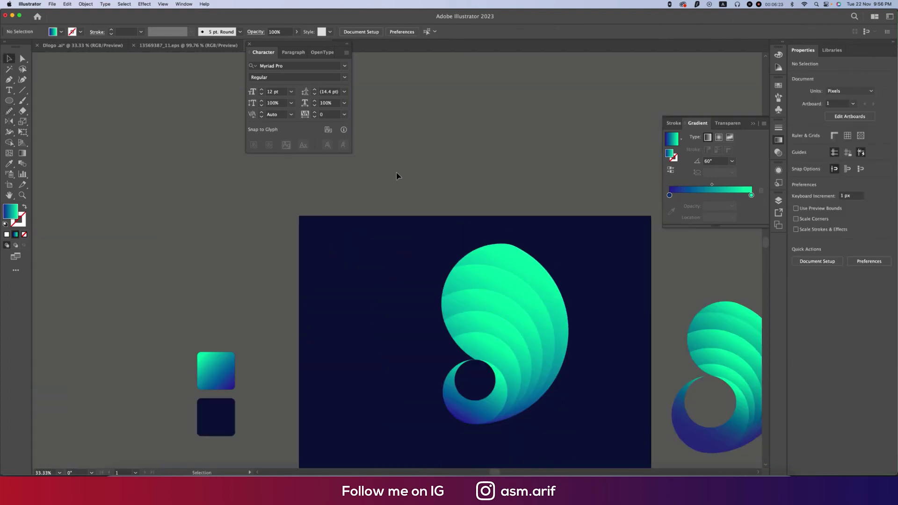
pyautogui.click(249, 44)
# Group all the logo's bands and centre the group horizontally and vertically on the artboard.
pyautogui.moveTo(387, 277); pyautogui.dragTo(292, 195)
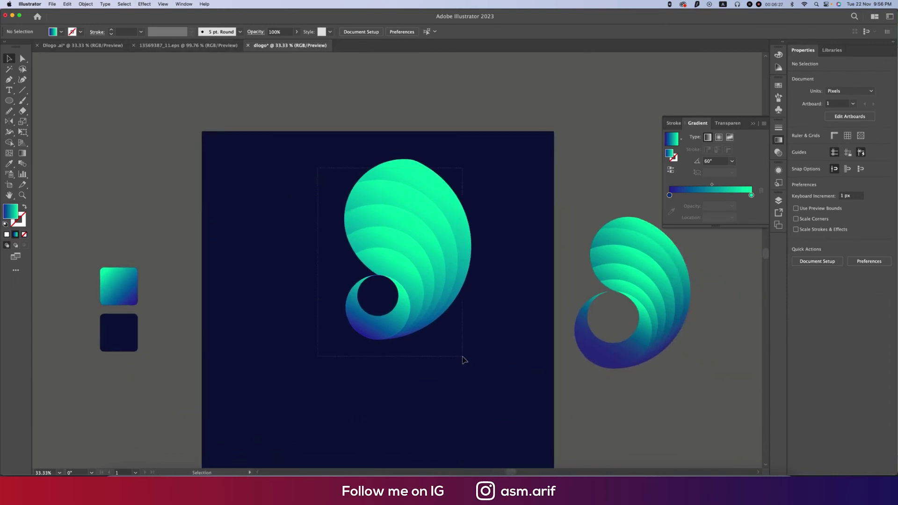
pyautogui.click(437, 322)
pyautogui.scroll(-3, 451, 262)
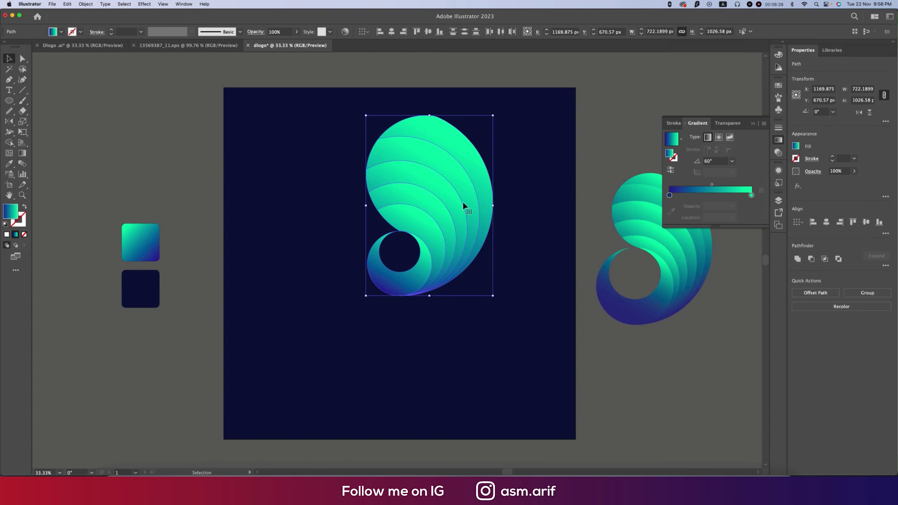
pyautogui.press('super+g')
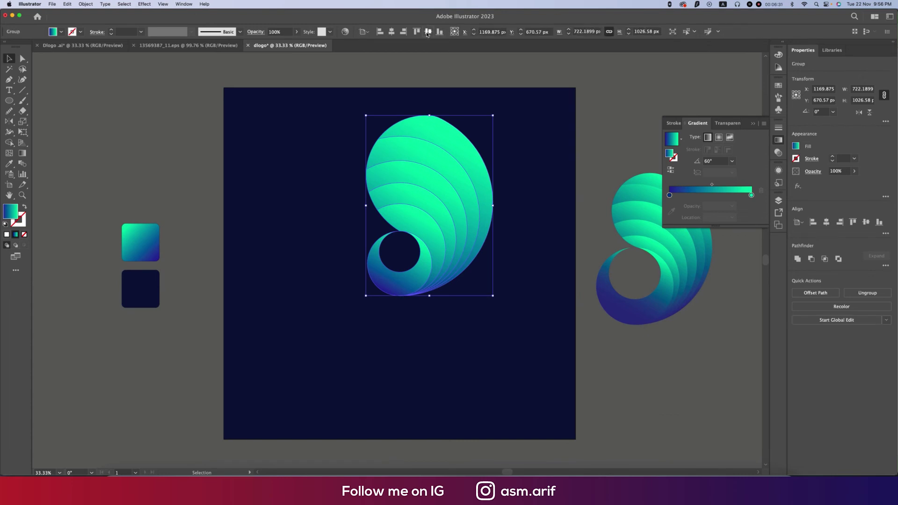
pyautogui.click(428, 31)
pyautogui.click(391, 32)
# Scale the logo group down proportionally about its centre to roughly three quarters of its size.
pyautogui.scroll(-3, 441, 257)
pyautogui.hscroll(-1, 441, 257)
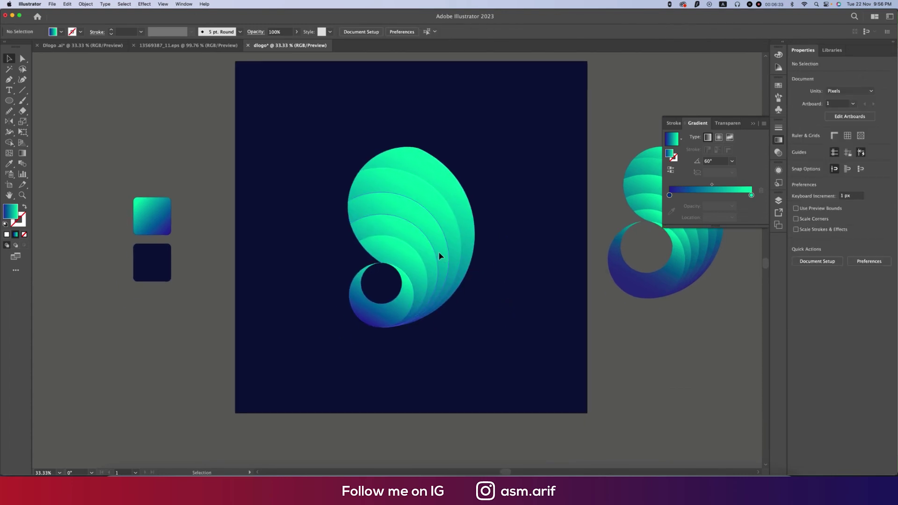
pyautogui.moveTo(475, 238); pyautogui.dragTo(485, 293)
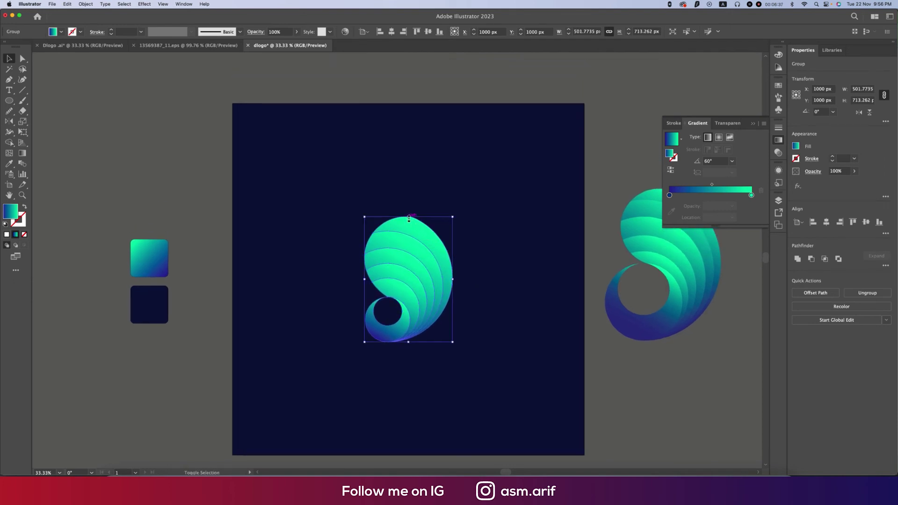
pyautogui.moveTo(409, 216); pyautogui.dragTo(421, 222)
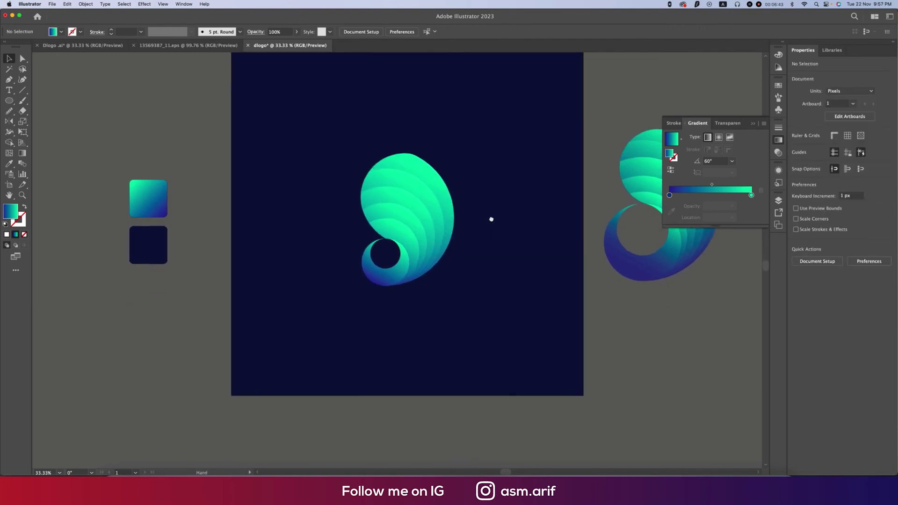
# Place a small copy of the logo in the lower left corner of the artboard.
pyautogui.scroll(-4, 491, 221)
pyautogui.moveTo(440, 188); pyautogui.dragTo(283, 350)
pyautogui.click(300, 345)
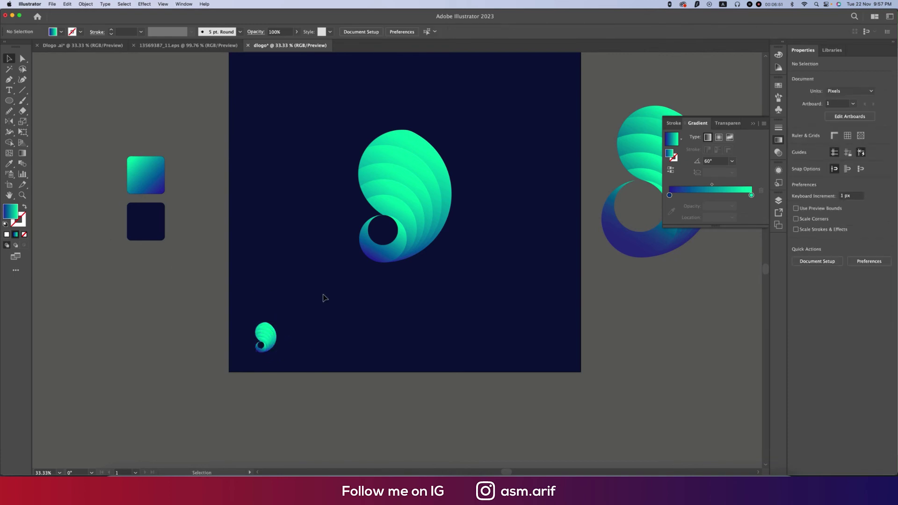
# Add a line of text beside the small logo and set it to 72 pt Poppins Bold Italic.
pyautogui.press('t')
pyautogui.click(304, 330)
pyautogui.click(424, 32)
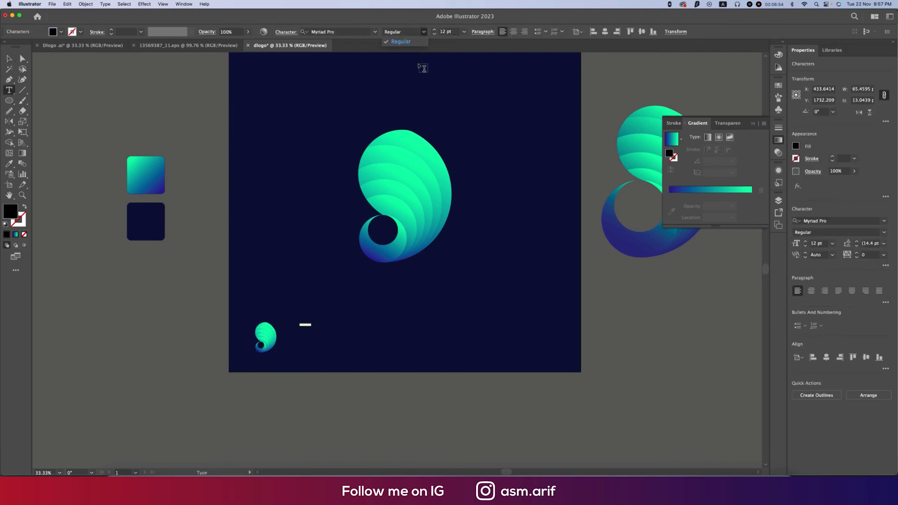
pyautogui.click(464, 32)
pyautogui.click(464, 32)
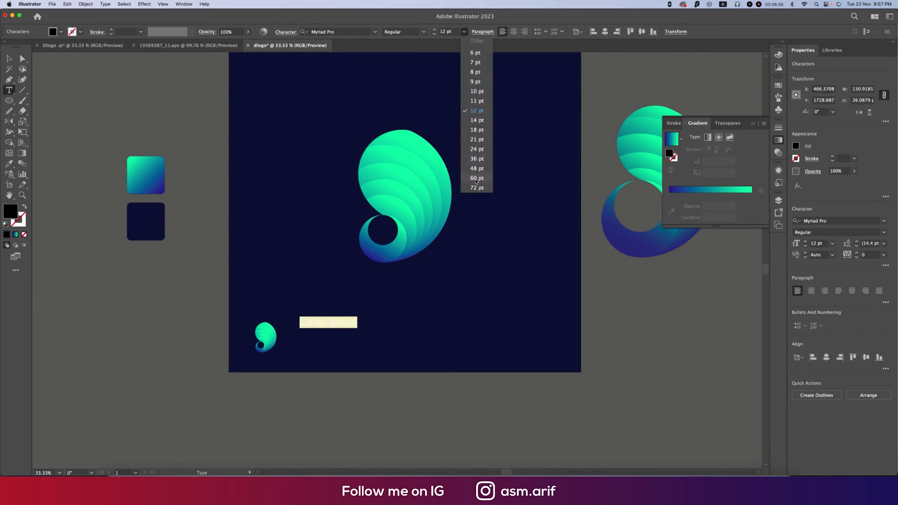
pyautogui.click(475, 188)
pyautogui.click(375, 32)
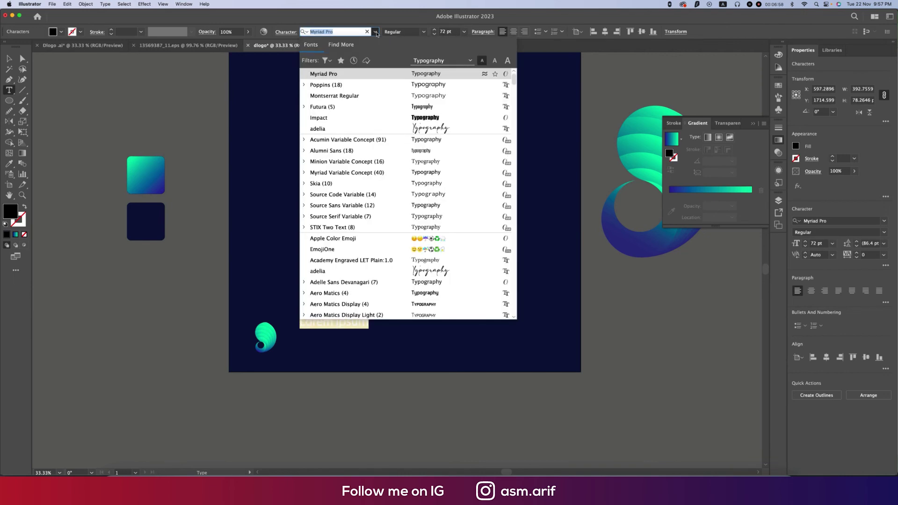
pyautogui.click(304, 85)
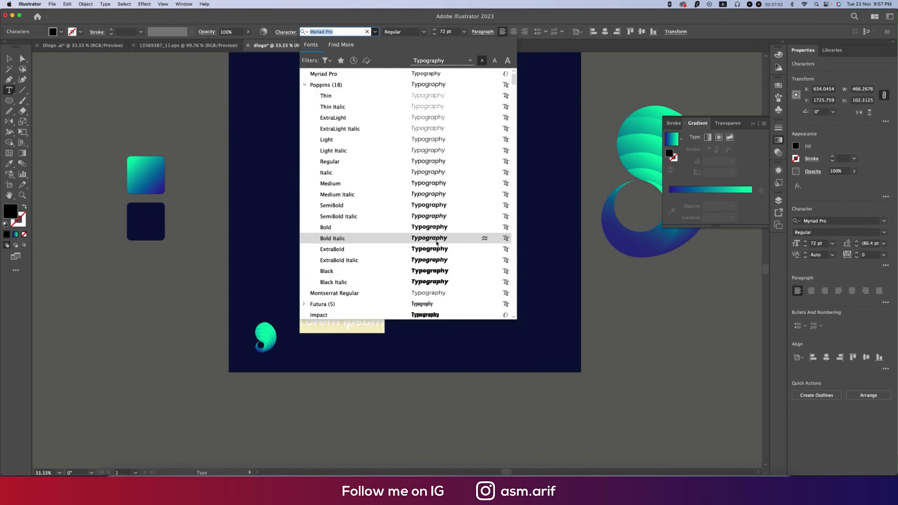
pyautogui.click(440, 234)
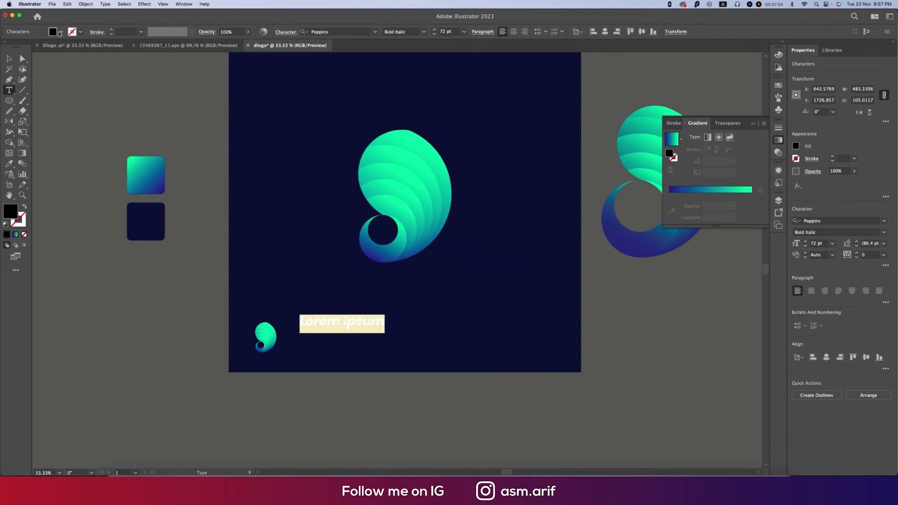
# Fill the placeholder text with white and finish editing it.
pyautogui.click(60, 33)
pyautogui.click(15, 46)
pyautogui.click(36, 37)
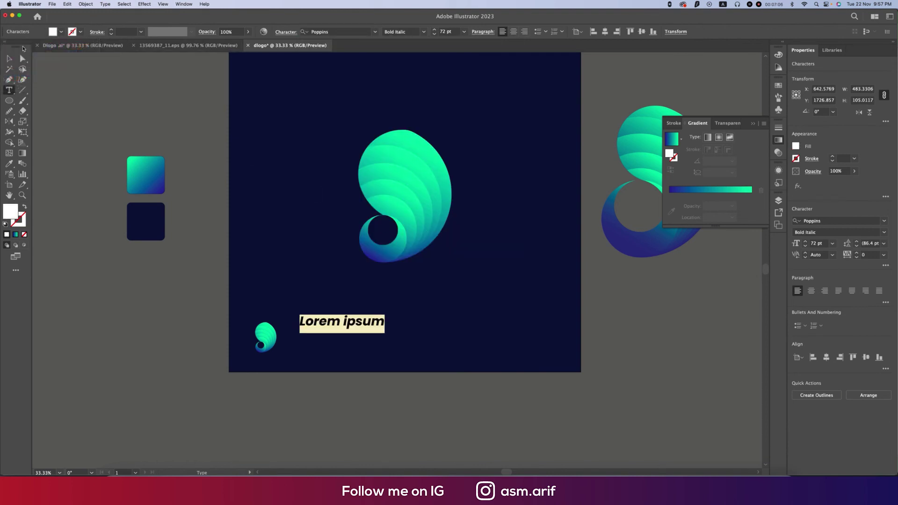
pyautogui.press('Escape')
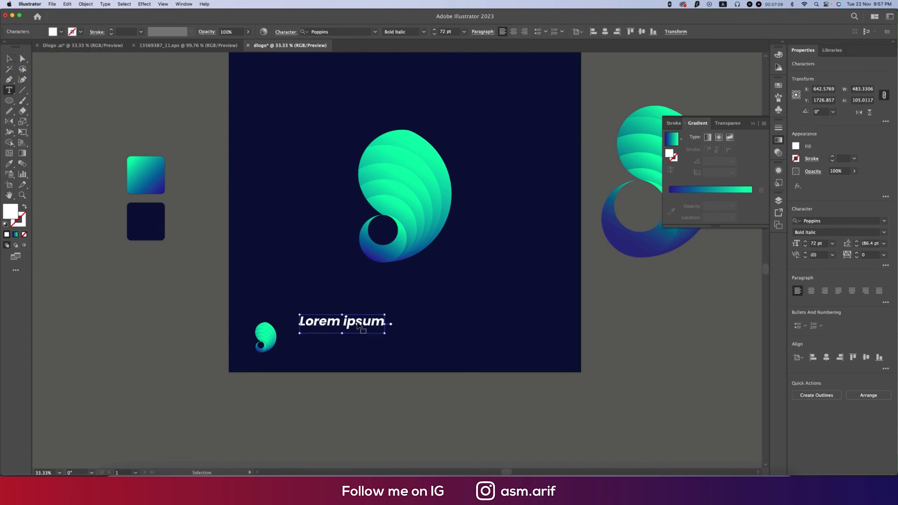
# Replace the placeholder text with "Designer" and move it right next to the small logo.
pyautogui.tripleClick(358, 326)
pyautogui.write('Designer')
pyautogui.press('Escape')
pyautogui.moveTo(327, 331); pyautogui.dragTo(307, 345)
pyautogui.click(351, 415)
# Delete the reference logo beside the artboard and select the gradient and navy swatches on the other side.
pyautogui.scroll(-1, 358, 414)
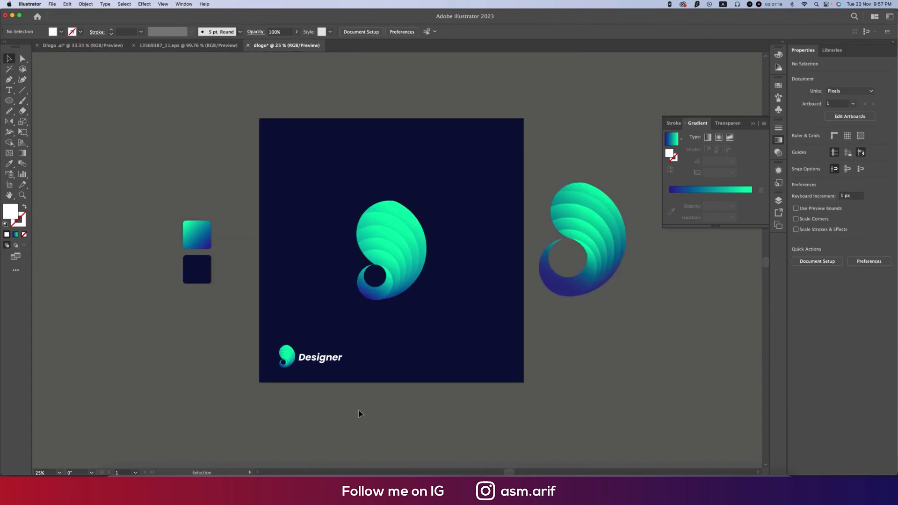
pyautogui.moveTo(442, 400); pyautogui.dragTo(407, 416)
pyautogui.moveTo(558, 147); pyautogui.dragTo(566, 372)
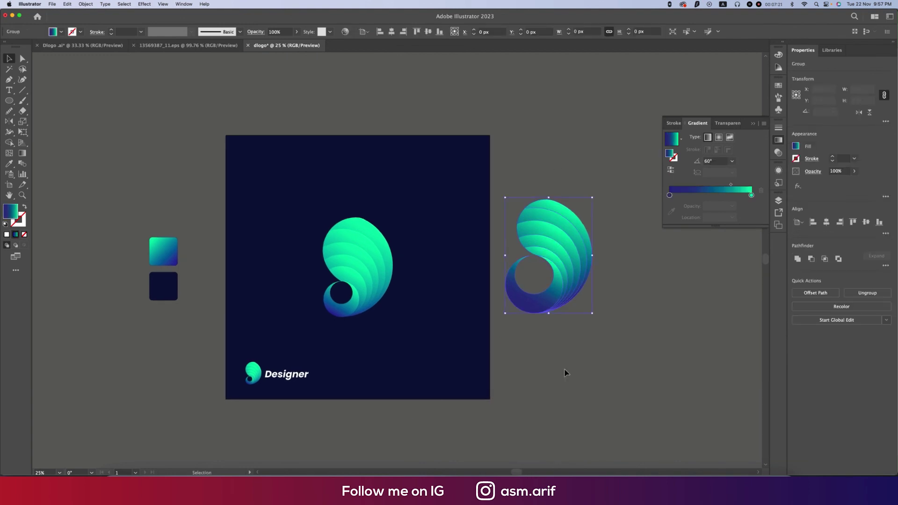
pyautogui.press('Delete')
pyautogui.moveTo(144, 224); pyautogui.dragTo(182, 332)
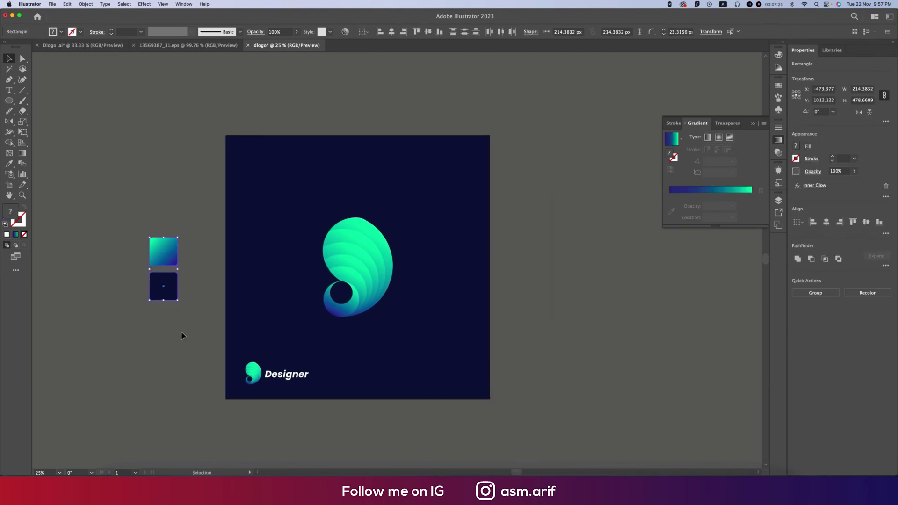